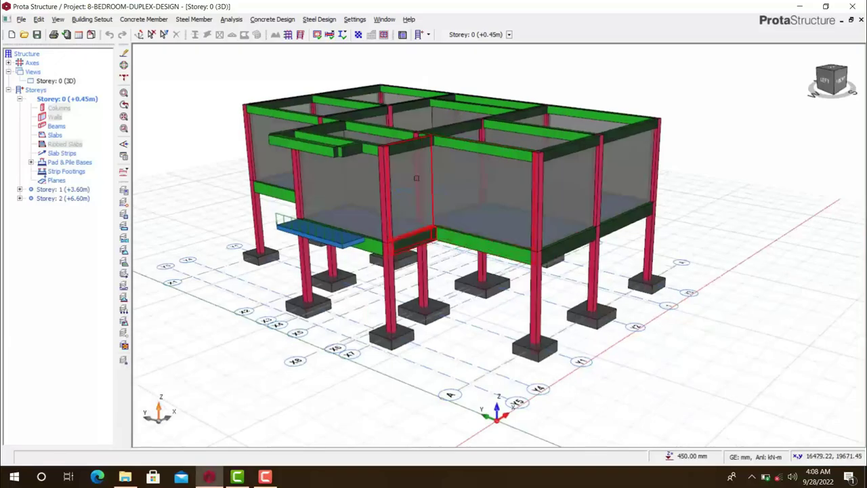
scroll(406, 186, "down", 3)
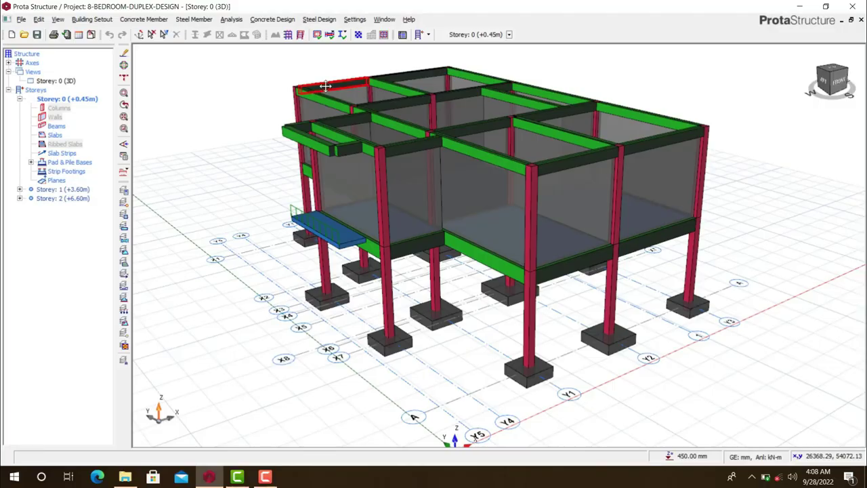
scroll(353, 62, "up", 2)
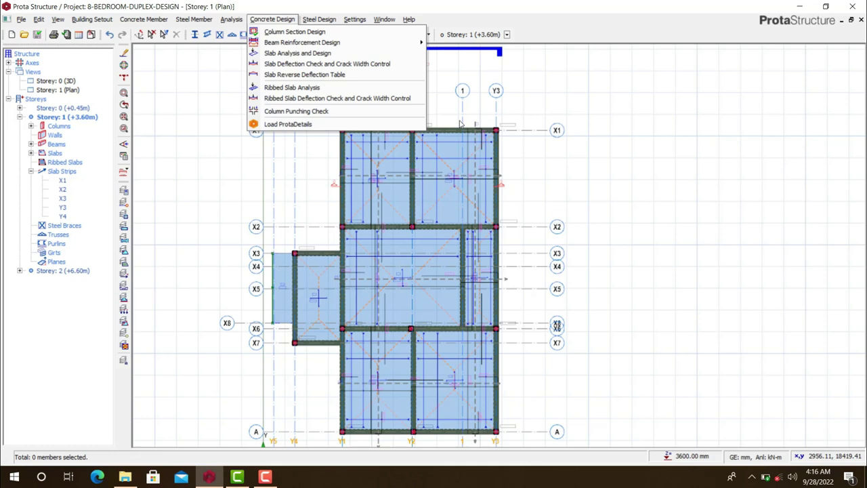
- Load ProtaDetails from the concrete design commands and place the foundation form plan in the empty drawing
left_click(288, 124)
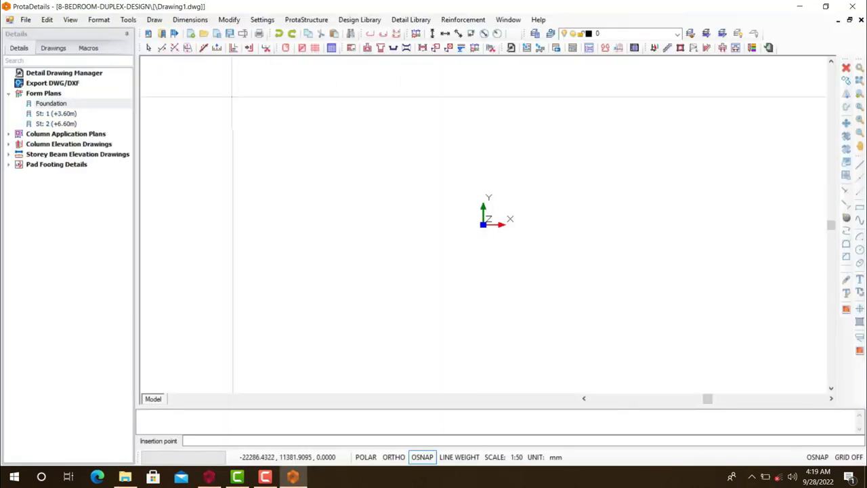
left_click(198, 93)
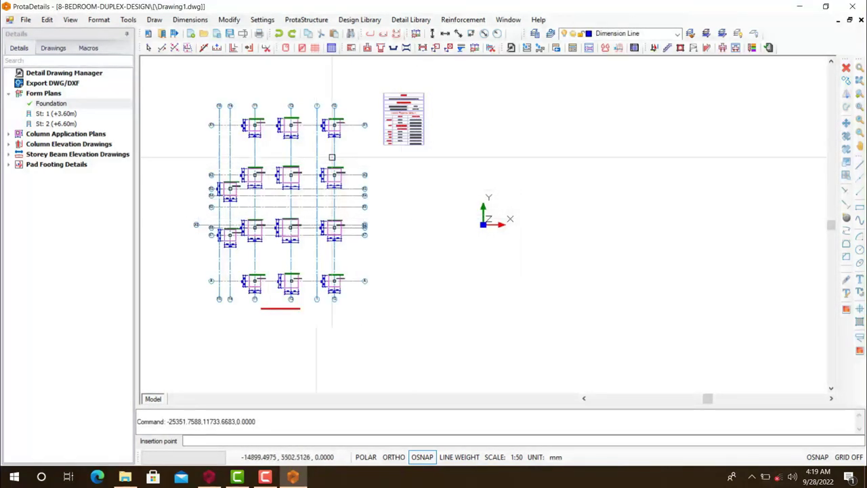
scroll(277, 169, "up", 4)
scroll(277, 169, "up", 2)
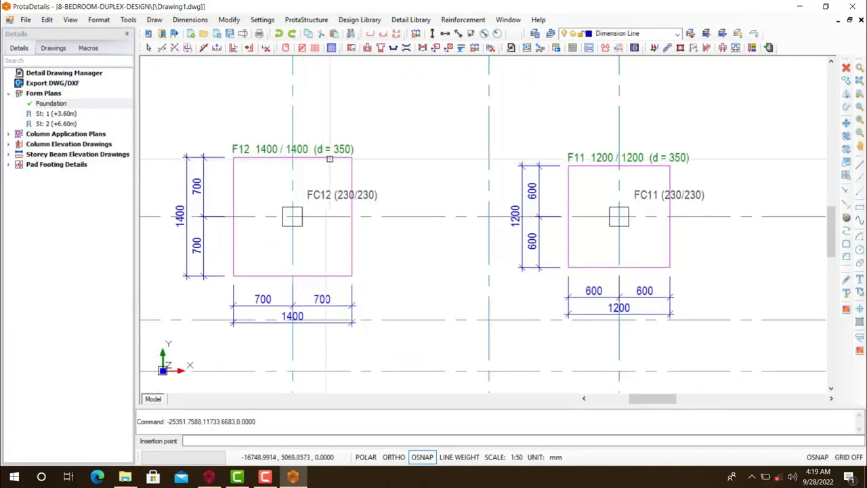
scroll(233, 162, "down", 5)
scroll(233, 162, "up", 3)
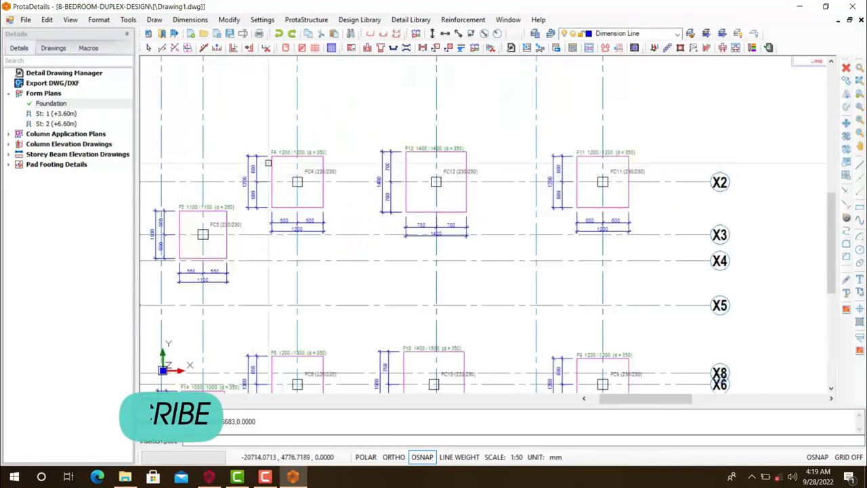
scroll(265, 160, "down", 2)
- Place the St: 1 (+3.60m) form plan beside the foundation plan and check its slab reinforcement
left_click(399, 132)
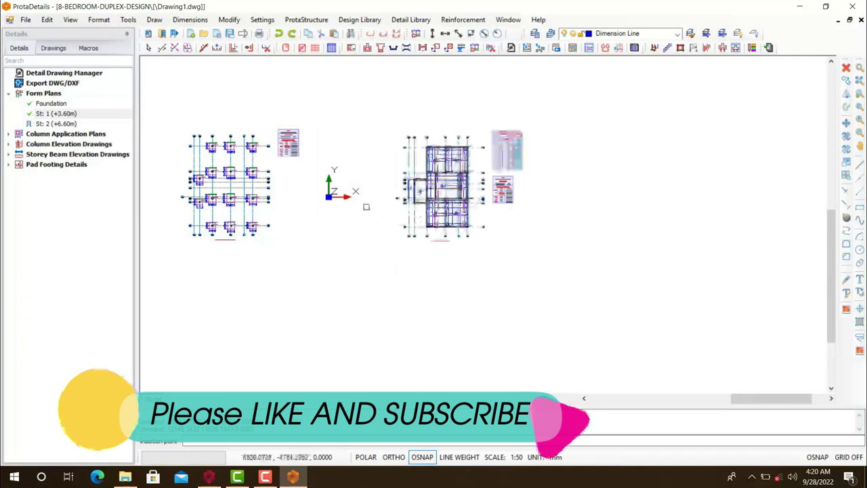
scroll(429, 160, "up", 5)
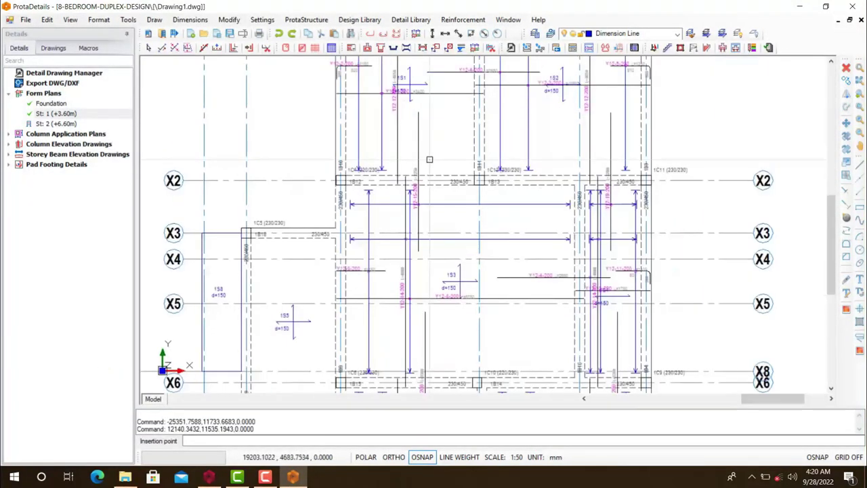
scroll(350, 160, "up", 2)
scroll(379, 179, "down", 2)
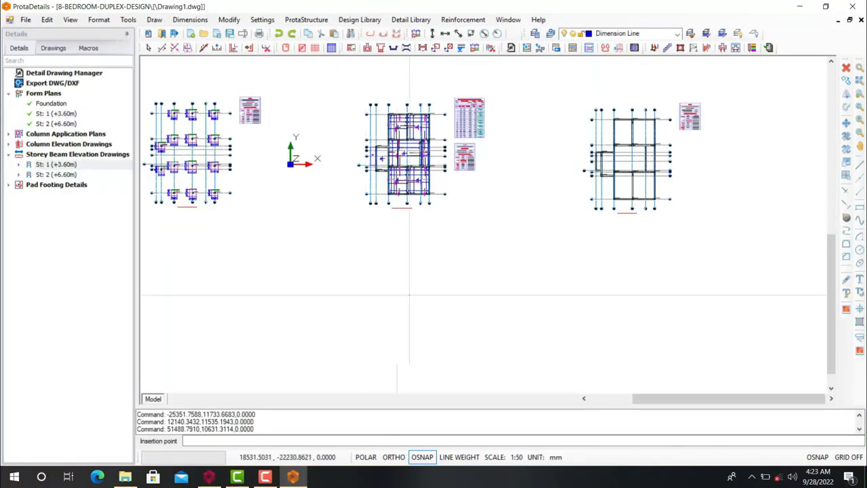
- Insert the St: 1 (+3.60m) storey beam elevation drawings below the form plans
left_click(364, 283)
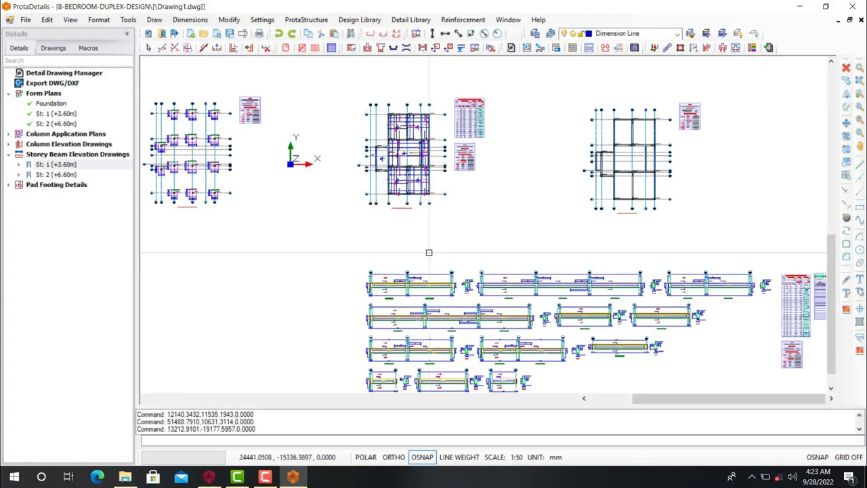
scroll(422, 282, "down", 1)
scroll(426, 280, "up", 4)
scroll(319, 270, "up", 5)
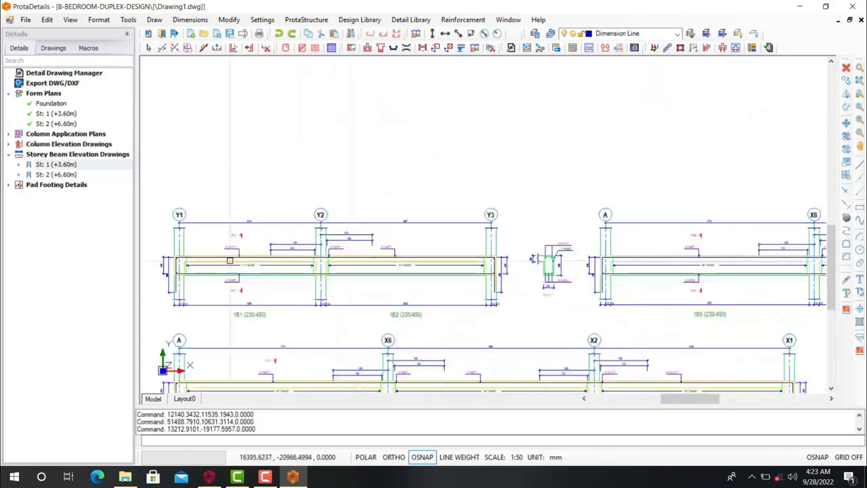
- Examine the storey 1 beam elevations, their cross-sections and the bar bending schedule beside them
scroll(278, 182, "down", 2)
scroll(278, 182, "down", 4)
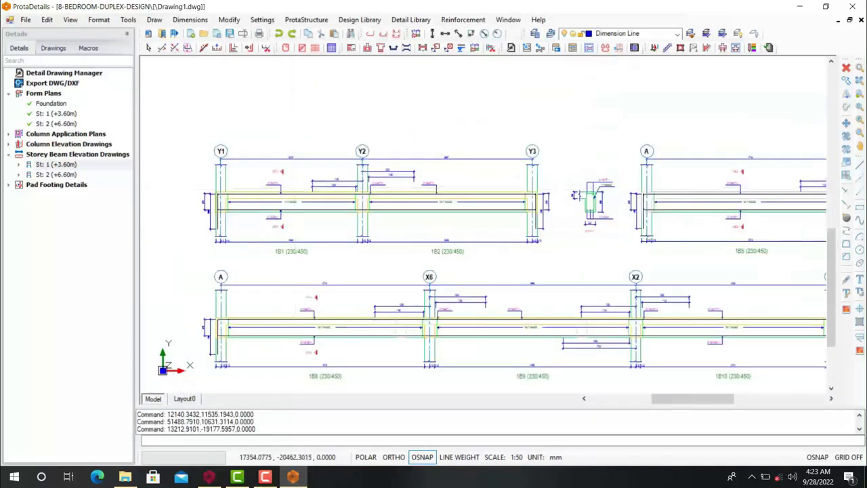
scroll(470, 209, "up", 5)
scroll(470, 209, "down", 6)
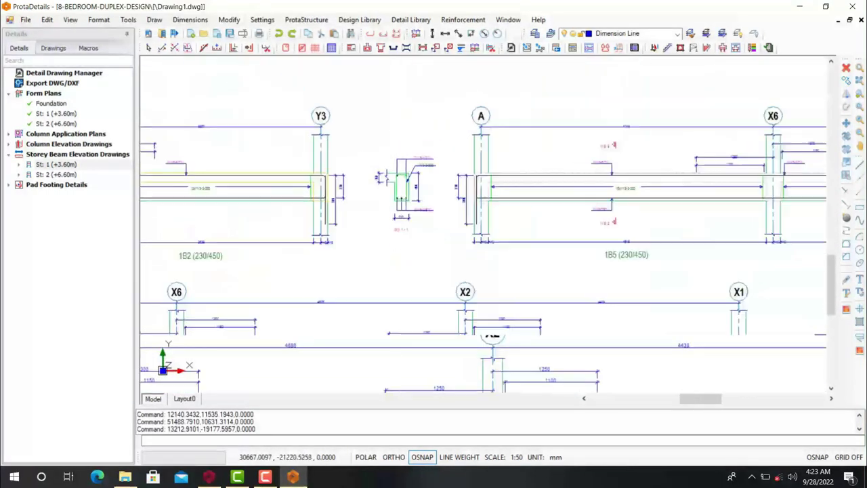
scroll(610, 221, "up", 4)
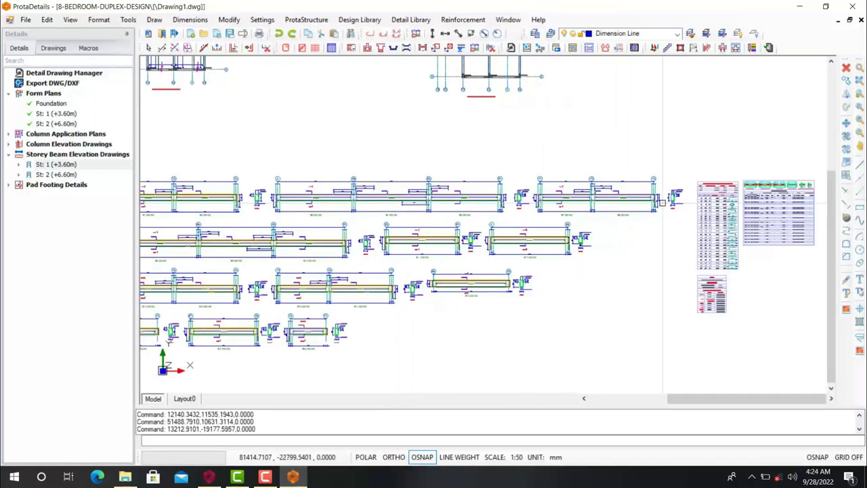
scroll(393, 178, "up", 1)
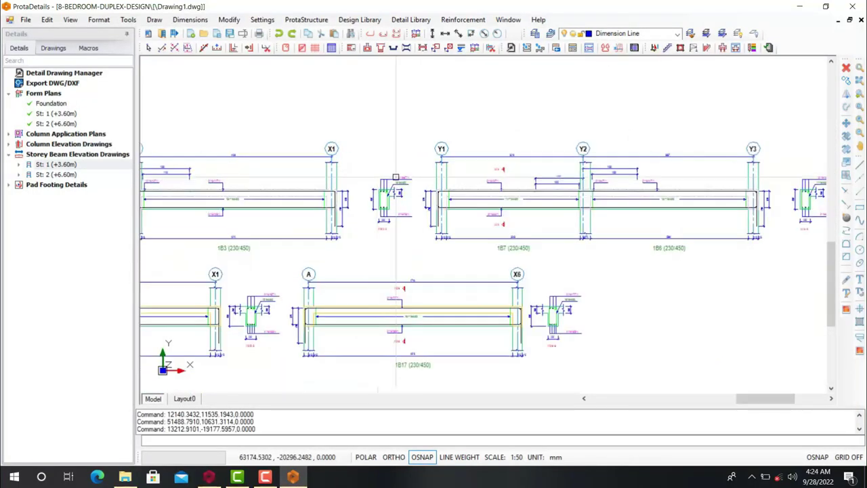
scroll(567, 219, "down", 4)
scroll(567, 220, "up", 10)
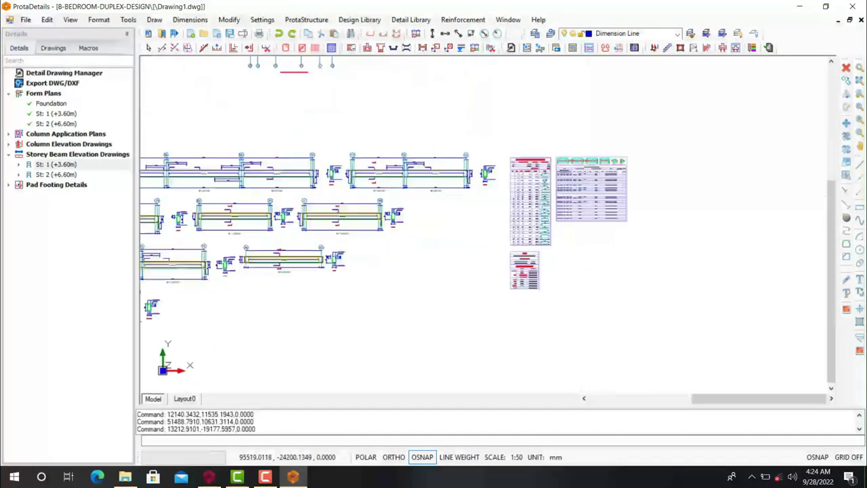
scroll(514, 156, "up", 1)
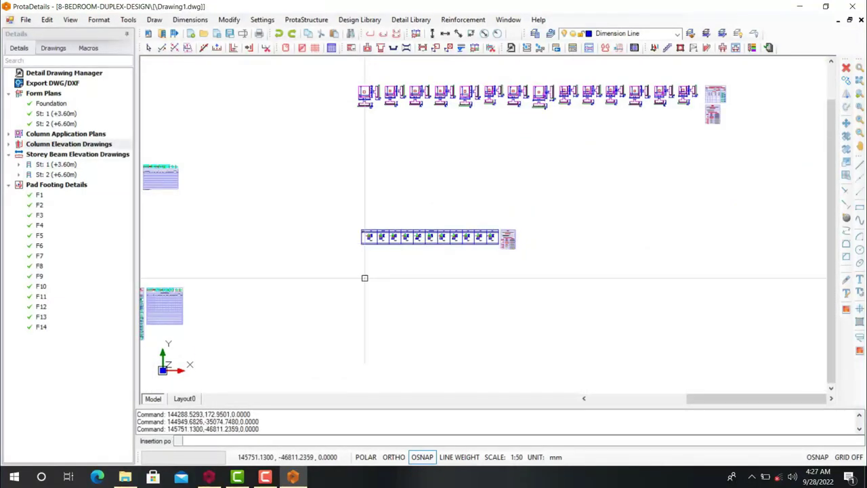
- Place the column elevation drawings below the column application plan and inspect their reinforcement details
left_click(365, 278)
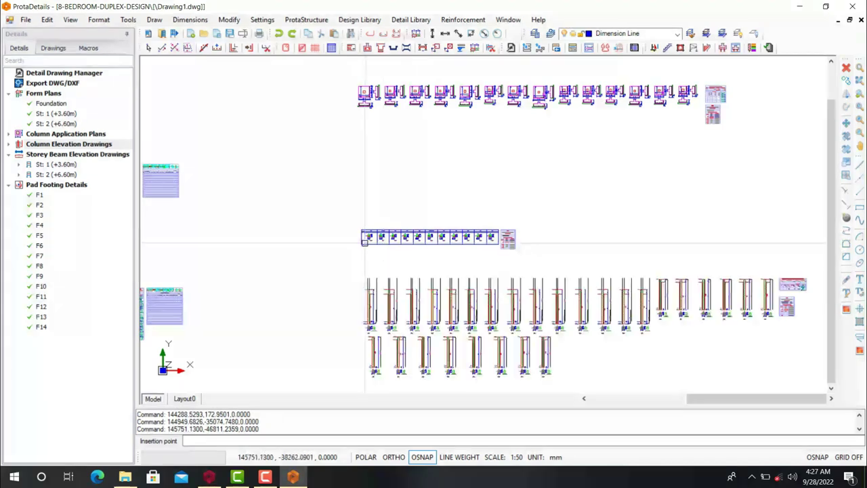
scroll(406, 322, "up", 3)
scroll(406, 322, "up", 3)
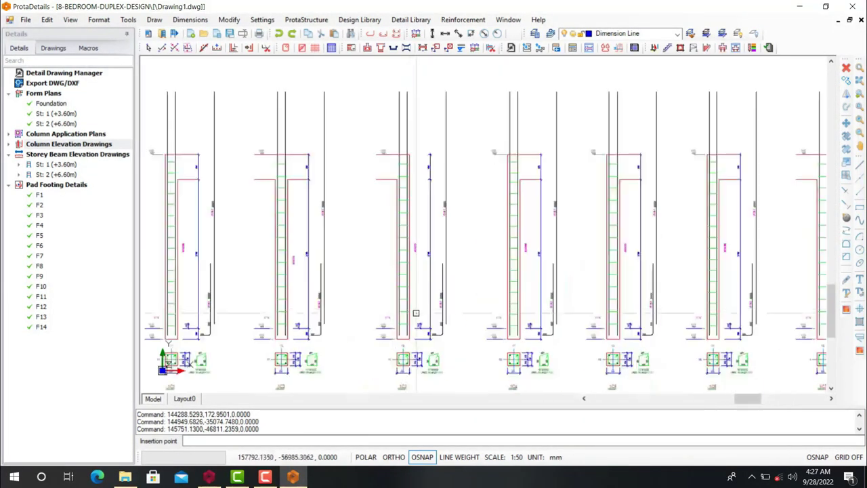
- Export Drawing1.dwg in DWG2010 format to the project's exported drawings directory
left_click(38, 84)
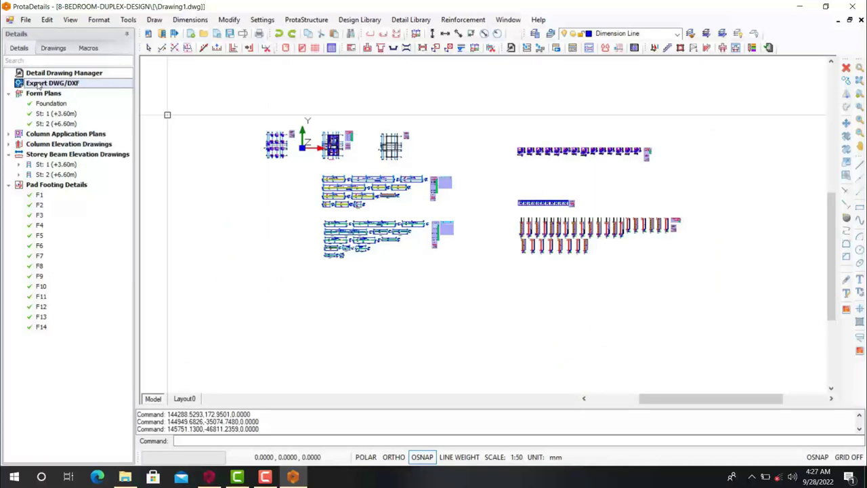
left_click(62, 90)
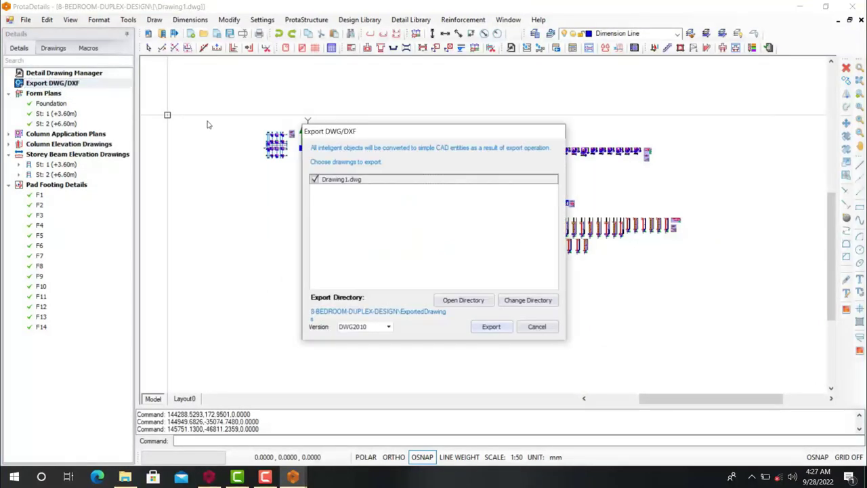
left_click(488, 330)
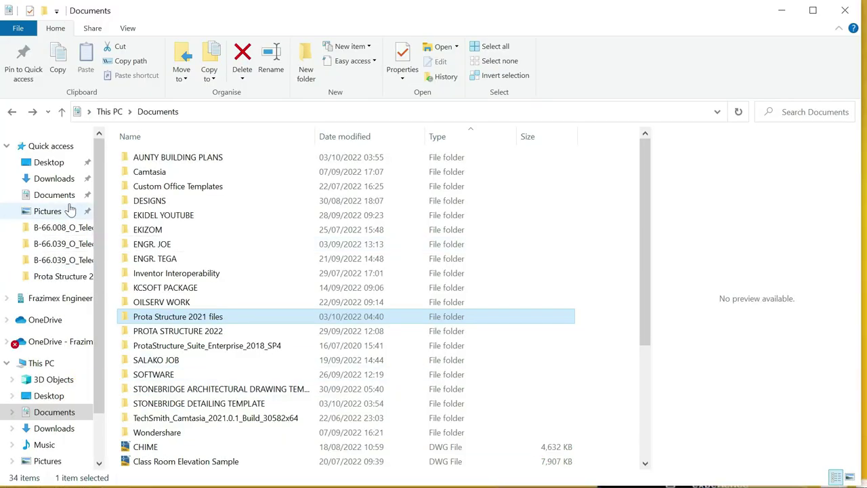
- Open the Drawing1 DWG file in AutoCAD from the Prota Structure 2021 files folder in Documents
left_click(54, 195)
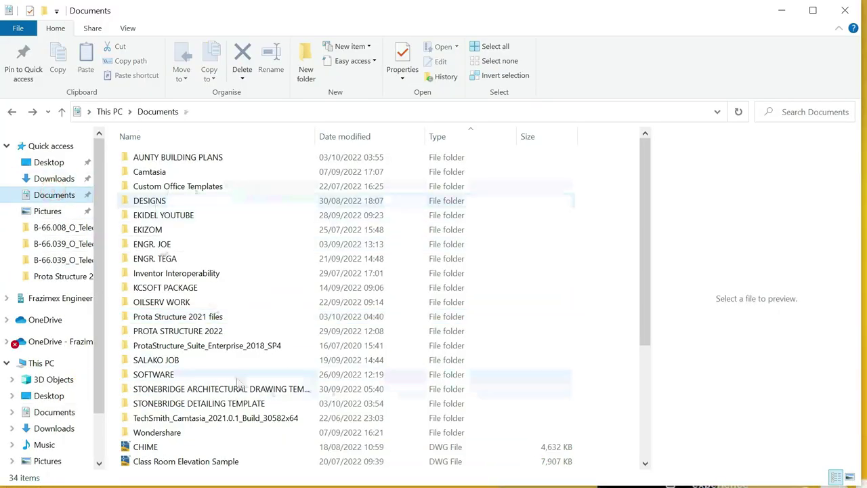
double_click(202, 319)
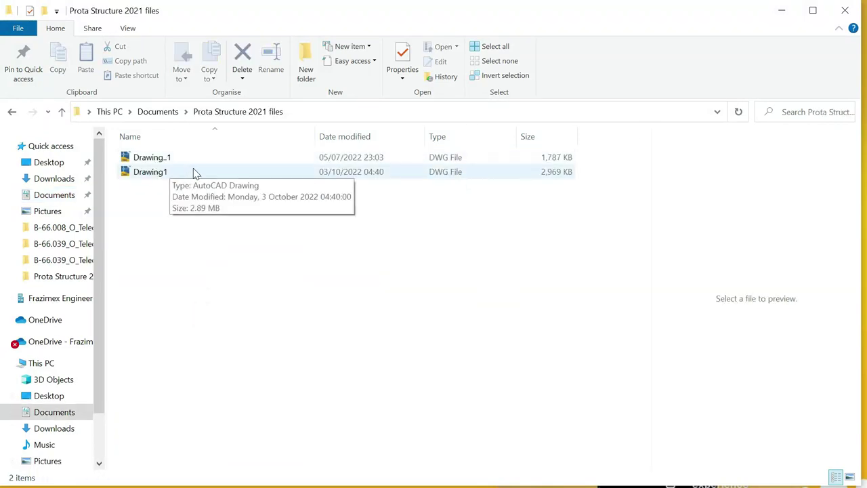
double_click(191, 174)
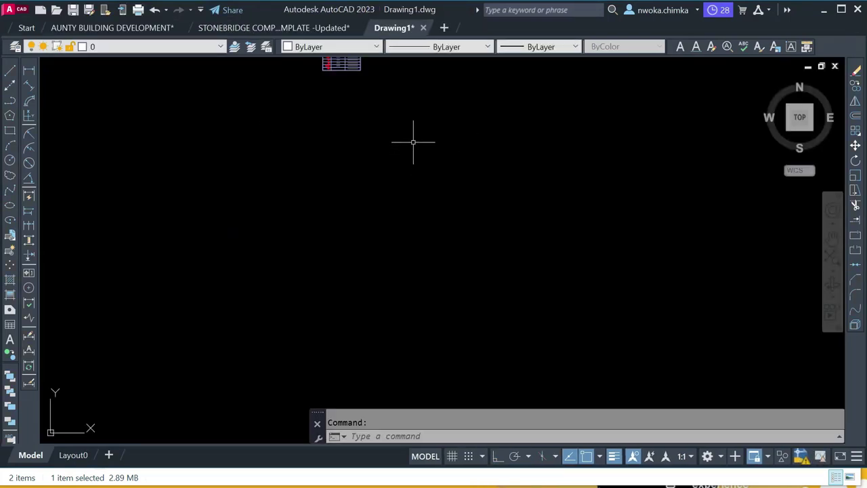
- Survey the imported drawing set in AutoCAD, covering the form plans and the beam elevations below them
scroll(415, 141, "down", 5)
scroll(398, 190, "up", 6)
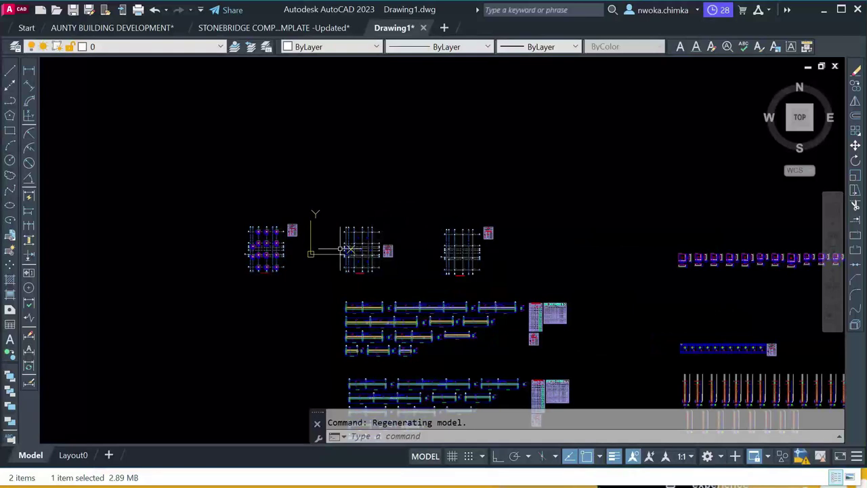
middle_click_drag(399, 170, 303, 158)
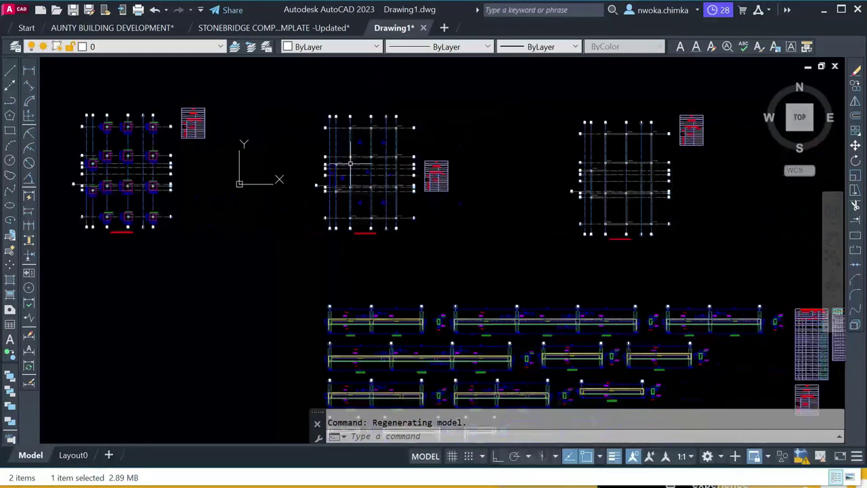
scroll(482, 221, "down", 2)
middle_click_drag(487, 313, 391, 243)
scroll(421, 225, "up", 2)
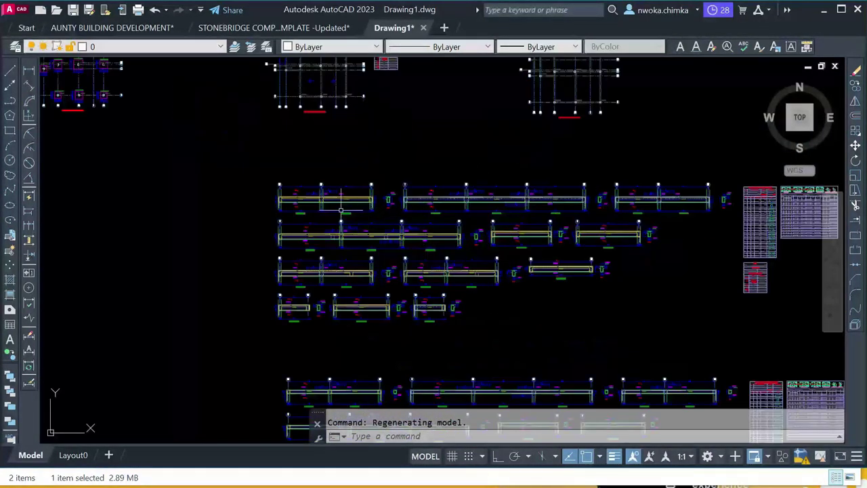
scroll(403, 200, "down", 2)
scroll(384, 224, "up", 6)
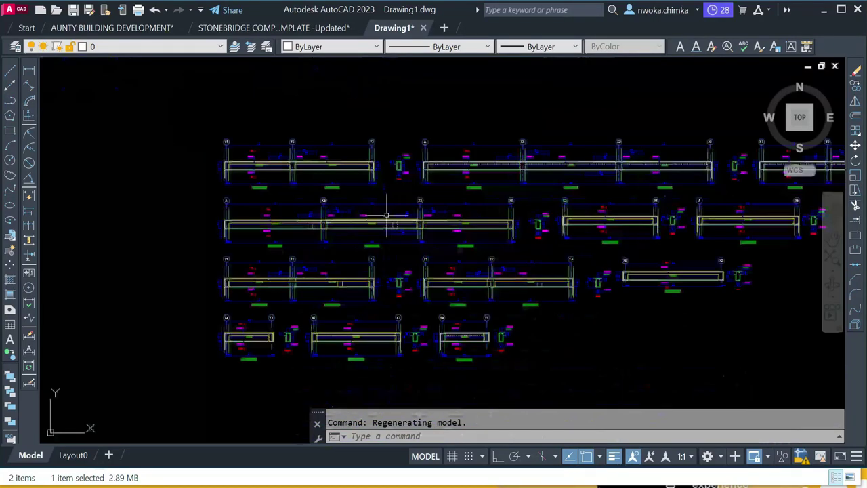
scroll(330, 128, "down", 6)
middle_click_drag(481, 193, 518, 380)
scroll(222, 224, "up", 6)
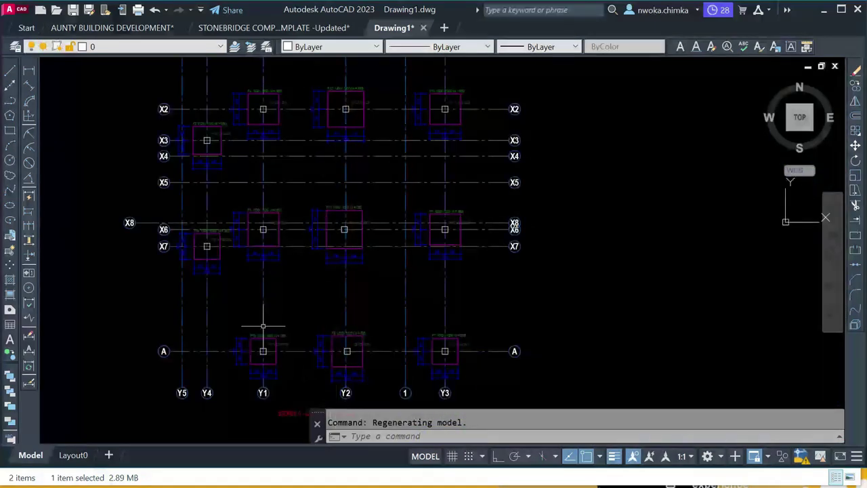
- Inspect the imported foundation layout and the floor form plans with their axes, columns and slabs
scroll(263, 326, "down", 6)
scroll(377, 241, "up", 4)
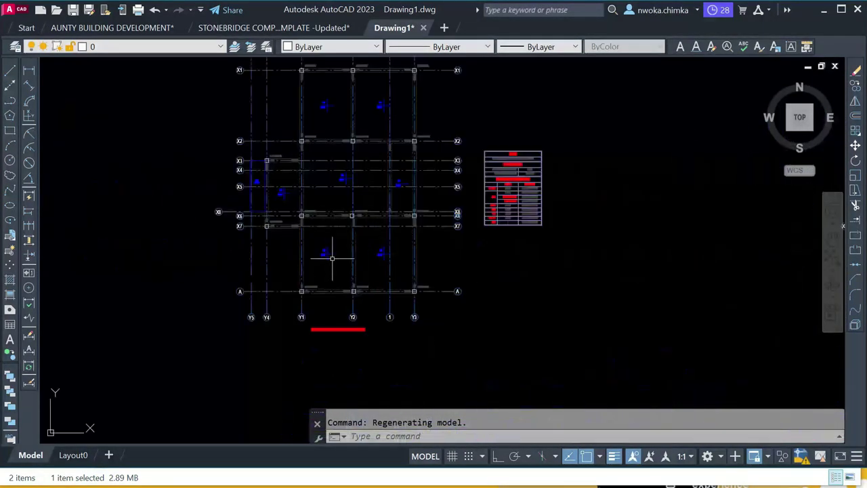
scroll(332, 258, "up", 2)
scroll(322, 256, "down", 2)
scroll(328, 330, "up", 2)
scroll(300, 320, "down", 2)
scroll(411, 184, "up", 4)
scroll(411, 184, "down", 1)
scroll(295, 226, "down", 5)
scroll(294, 226, "up", 5)
scroll(325, 216, "down", 3)
scroll(379, 224, "down", 4)
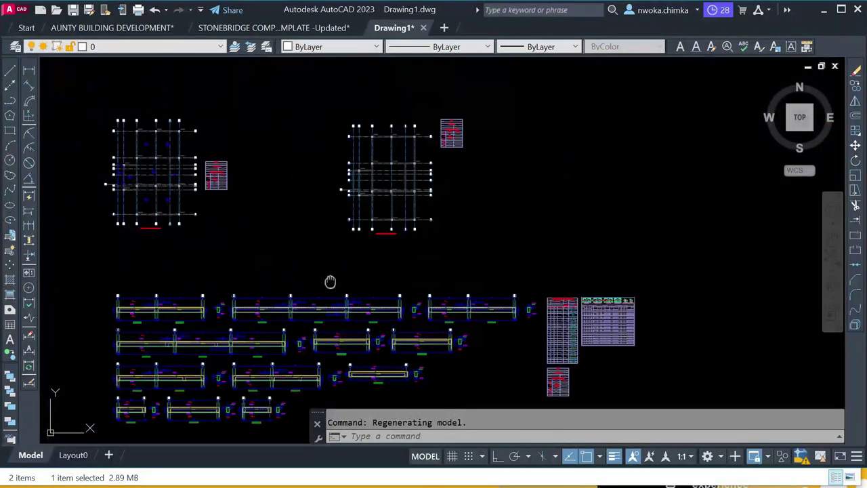
- Review the reinforcement details on beams 1B1 and 1B2, and view the column elevation drawings
scroll(330, 280, "up", 6)
scroll(188, 97, "up", 6)
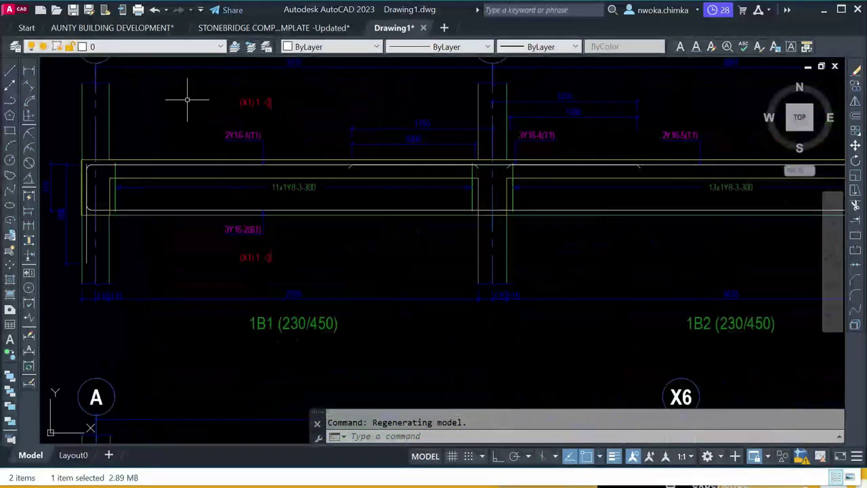
scroll(350, 192, "down", 1)
scroll(350, 192, "down", 8)
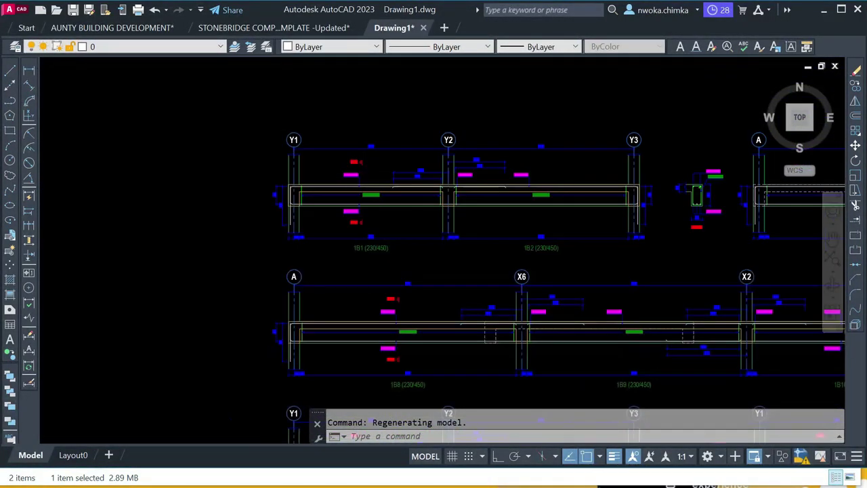
middle_click_drag(457, 272, 282, 191)
scroll(603, 156, "up", 2)
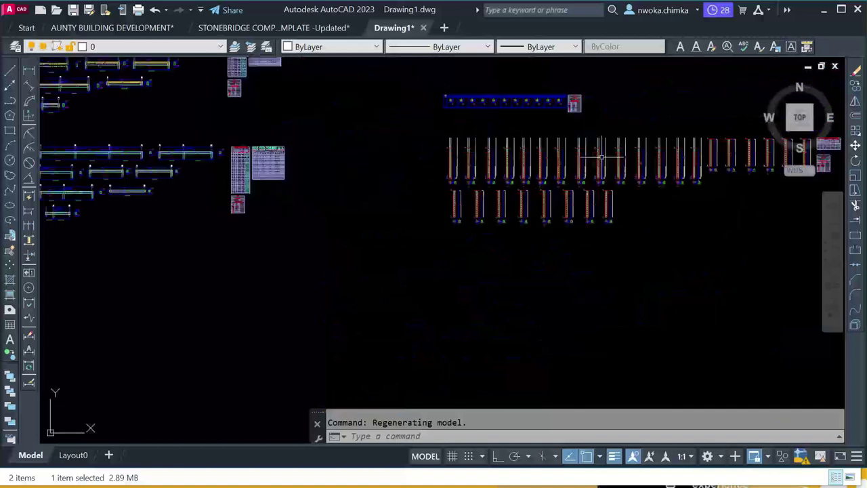
- Inspect the column elevations with their links, starter bars and cross-sections in the imported drawing set
scroll(427, 171, "up", 4)
middle_click_drag(392, 272, 401, 308)
middle_click_drag(202, 305, 299, 313)
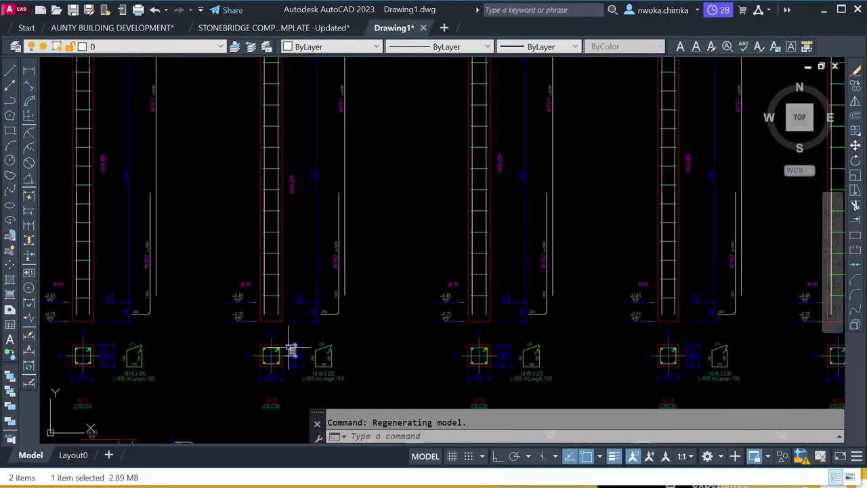
scroll(291, 349, "up", 2)
scroll(326, 271, "down", 8)
middle_click_drag(287, 119, 304, 228)
- Examine the pad footing details, including their plans, sections and reinforcement labels
scroll(304, 229, "up", 4)
scroll(324, 253, "up", 4)
scroll(244, 244, "down", 4)
scroll(224, 250, "up", 2)
scroll(224, 251, "up", 4)
scroll(372, 228, "down", 6)
scroll(399, 329, "up", 2)
scroll(274, 281, "up", 4)
scroll(271, 298, "down", 5)
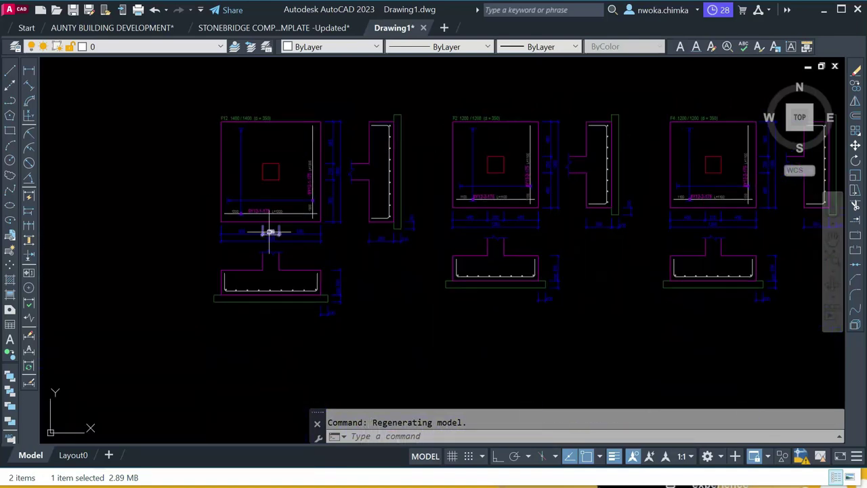
- Look over the complete imported set of form plans, beam elevations, footing details and column details
scroll(400, 200, "down", 5)
scroll(407, 203, "down", 6)
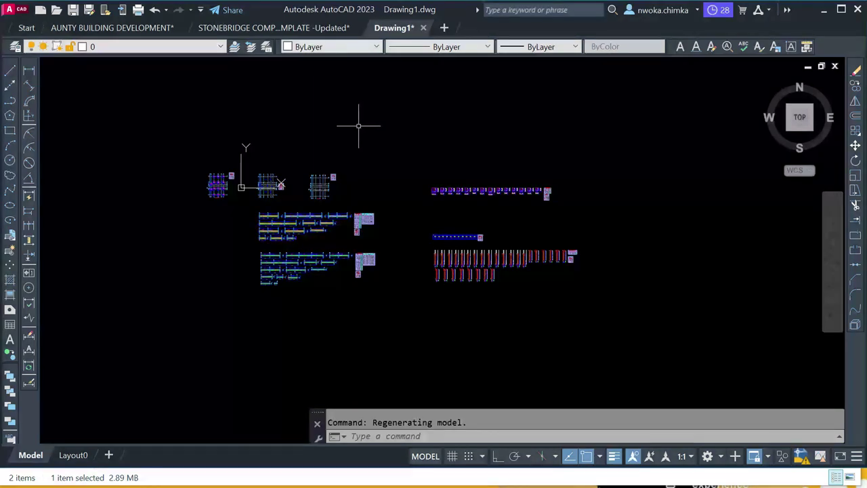
middle_click_drag(333, 158, 351, 169)
scroll(272, 248, "up", 2)
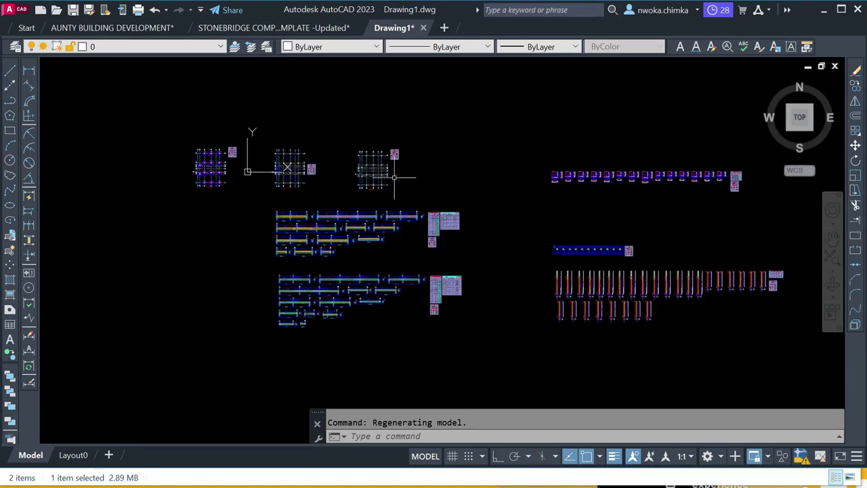
scroll(414, 173, "down", 2)
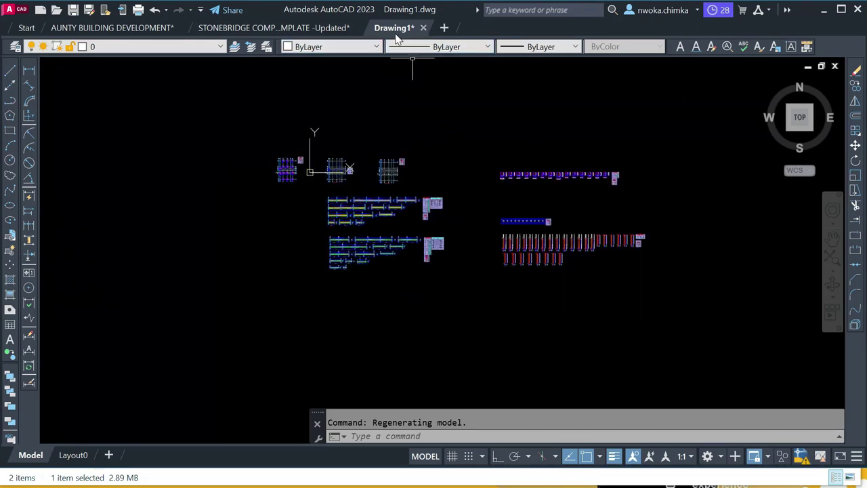
mouse_move(408, 36)
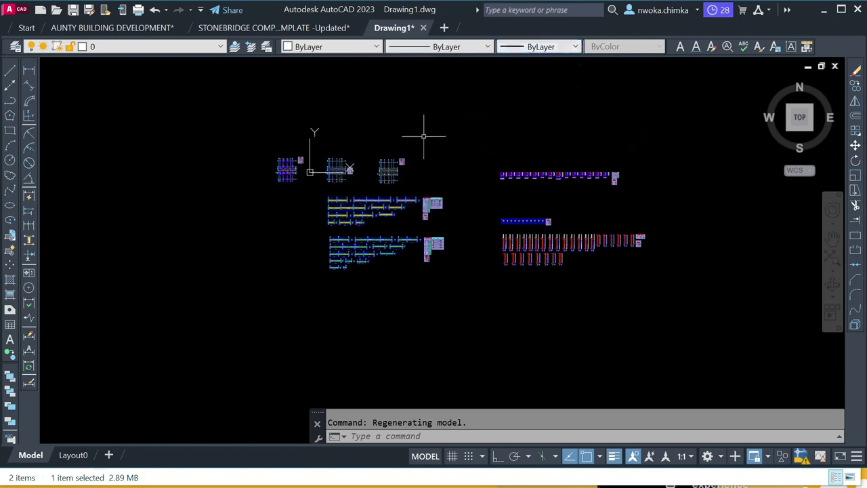
scroll(405, 192, "up", 6)
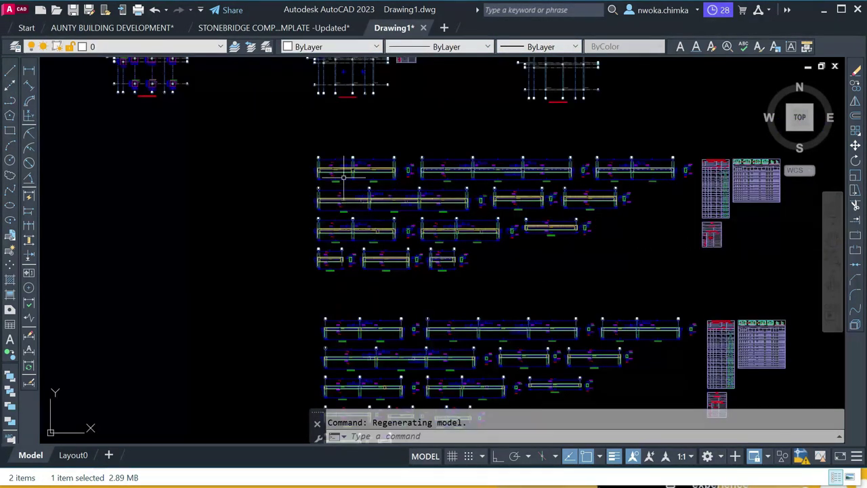
scroll(304, 160, "down", 10)
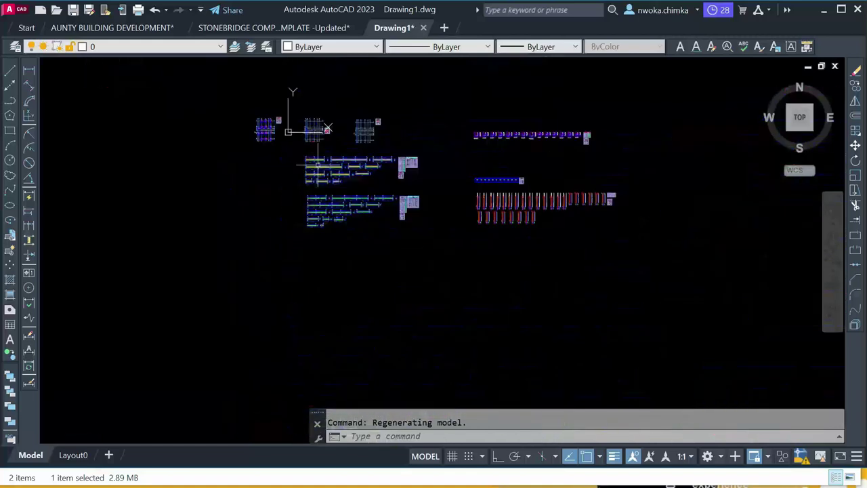
- Try to copy the whole imported drawing set in Drawing1 to the clipboard
left_click(502, 95)
left_click(227, 256)
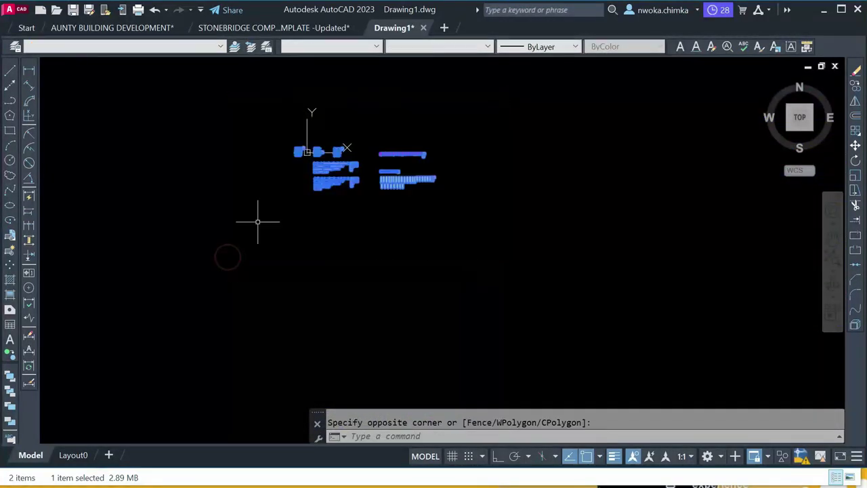
scroll(335, 142, "up", 5)
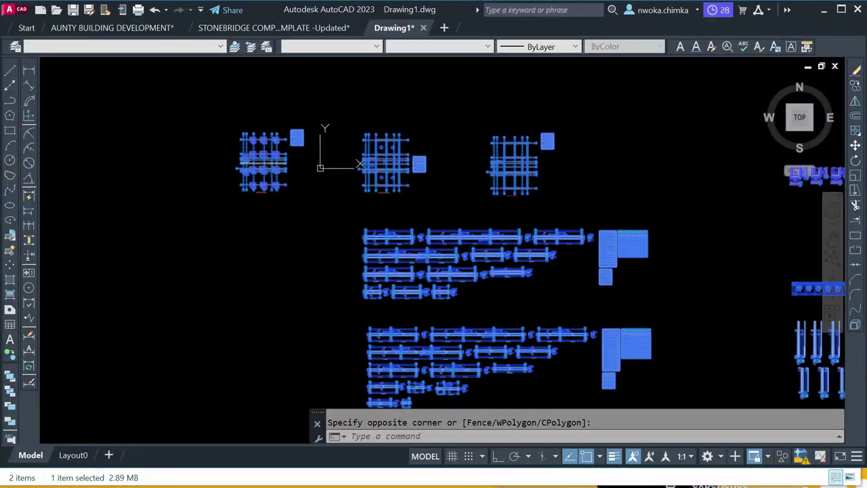
right_click(406, 180)
mouse_move(522, 207)
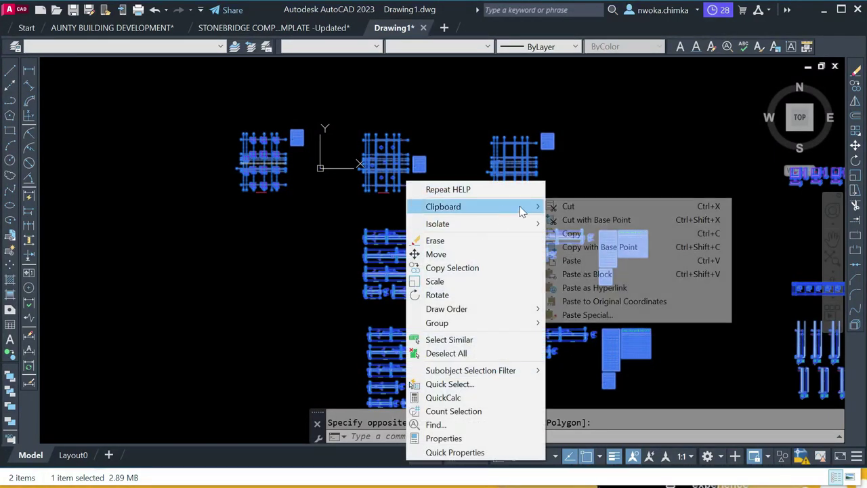
left_click(573, 233)
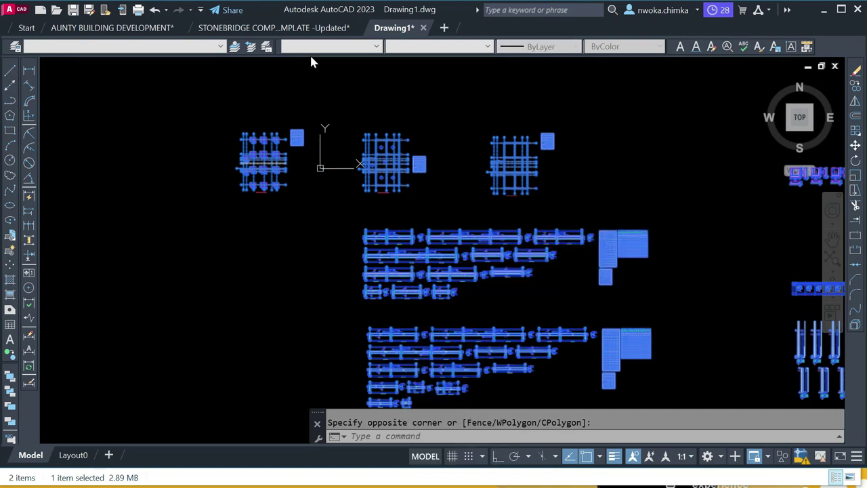
key("Escape")
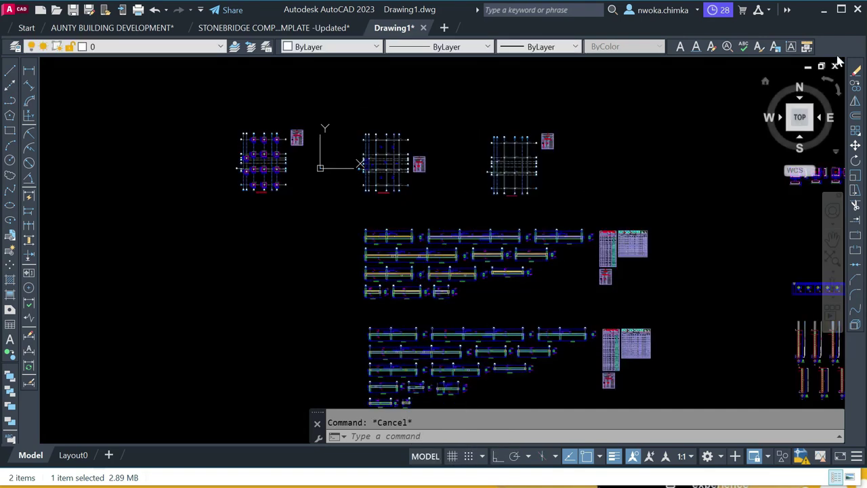
- Open the Stonebridge company structural detailing template from the STONEBRIDGE DETAILING TEMPLATE folder in Documents
left_click(822, 12)
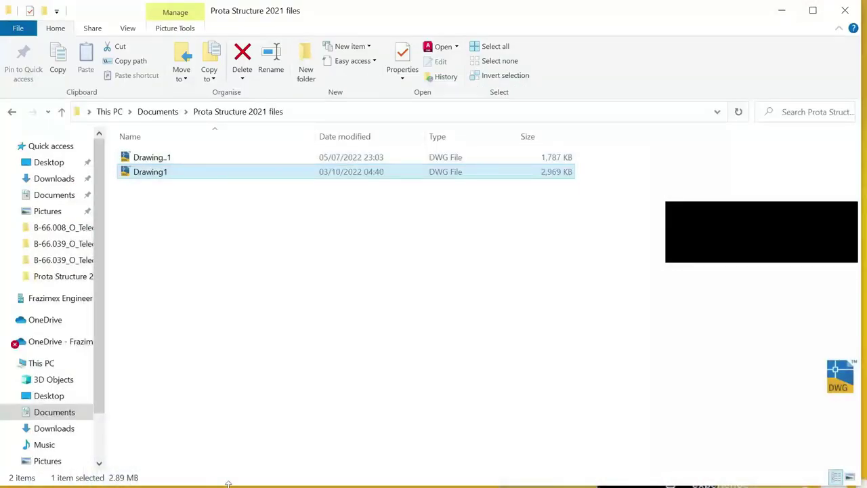
left_click(12, 111)
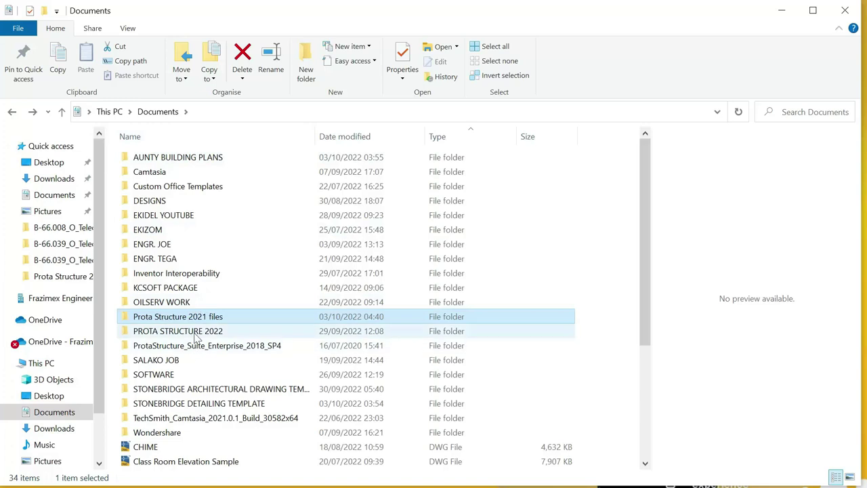
double_click(203, 403)
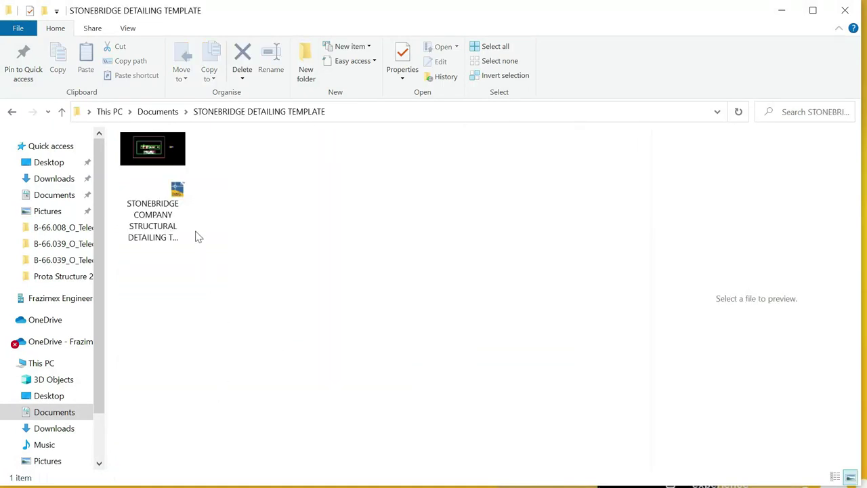
double_click(160, 153)
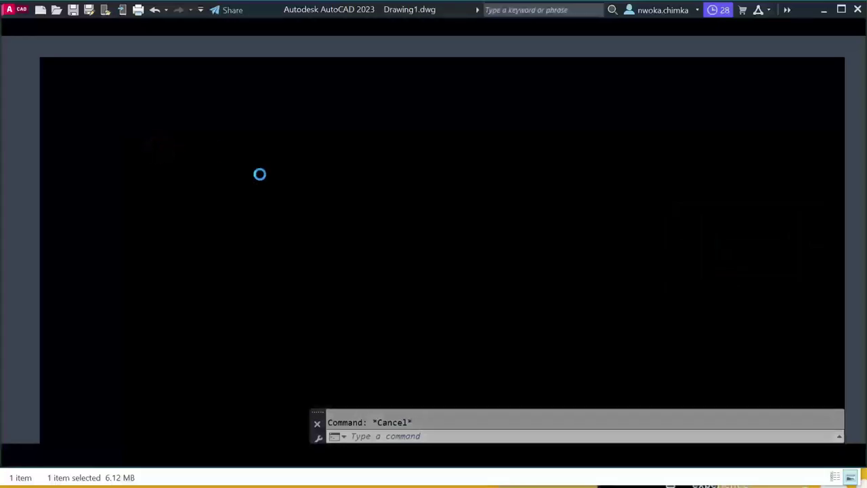
- Look over the template's framed sample details and locate the empty area beside them
scroll(358, 159, "down", 3)
middle_click_drag(359, 159, 353, 171)
scroll(235, 179, "up", 3)
scroll(268, 146, "up", 3)
scroll(269, 136, "down", 3)
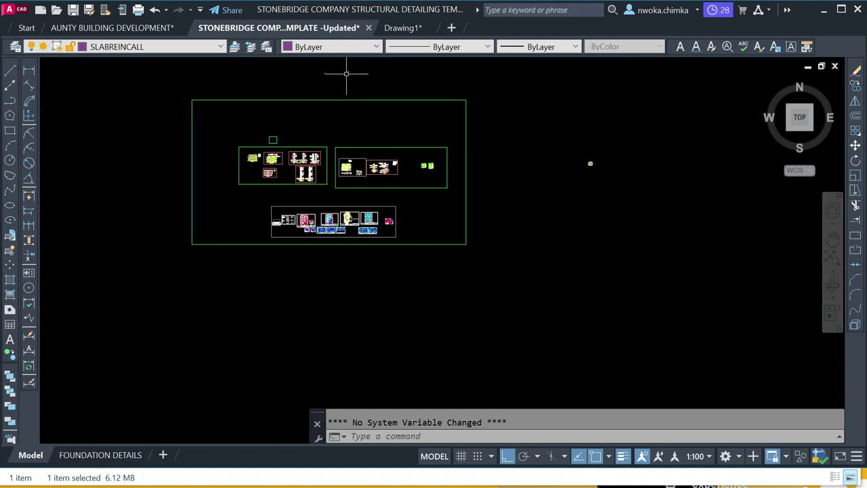
middle_click_drag(507, 101, 334, 125)
middle_click_drag(528, 76, 360, 77)
- Switch to Drawing1, select all the imported drawings and copy them to the clipboard
left_click(410, 28)
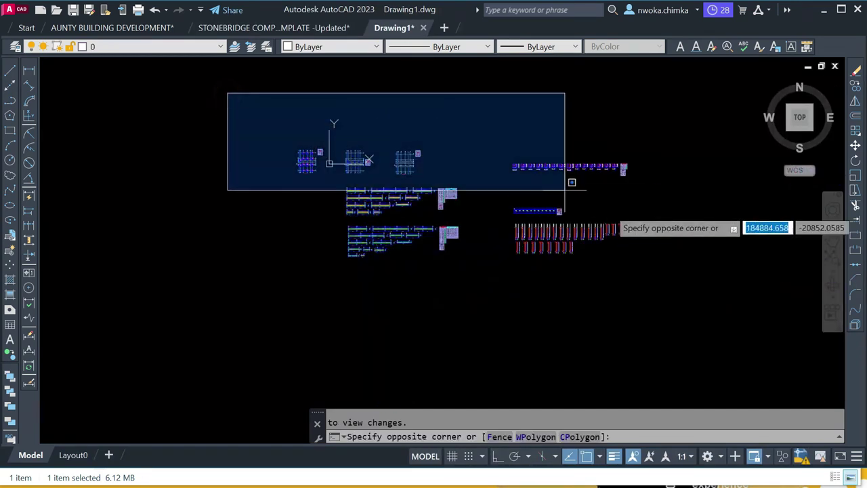
left_click(824, 313)
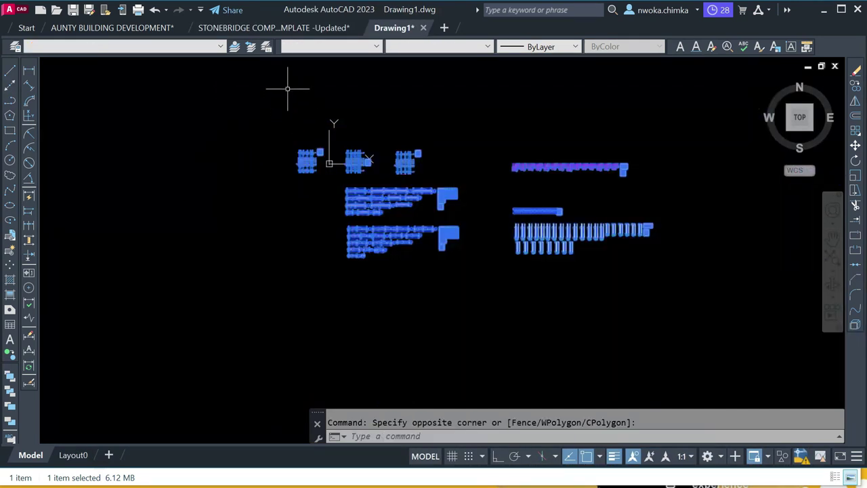
right_click(361, 128)
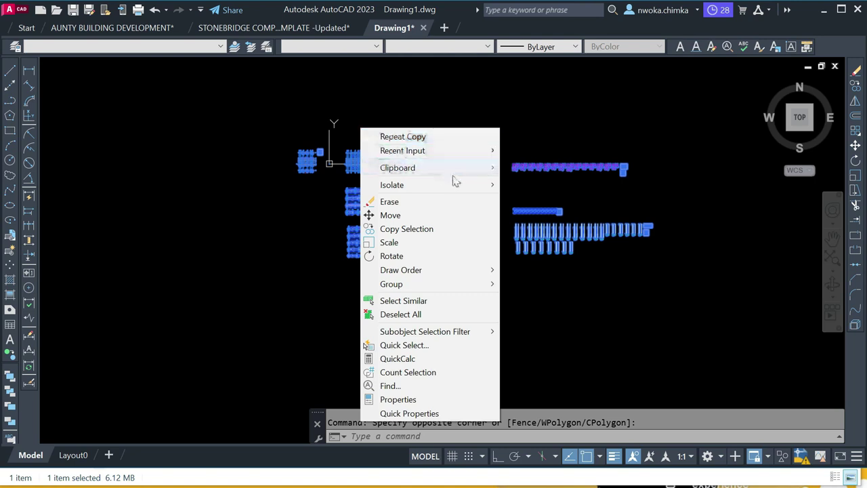
mouse_move(479, 176)
left_click(528, 193)
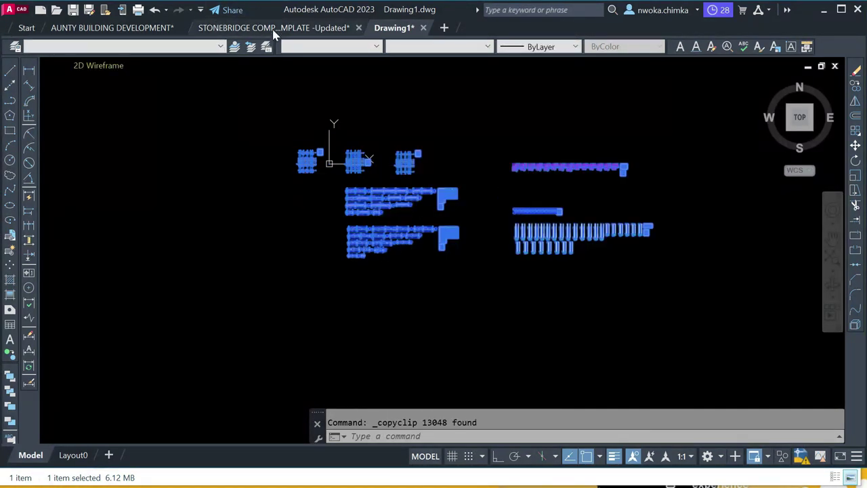
- Draw a large rectangle in the Stonebridge template, in the empty area beside the framed sample details
left_click(275, 30)
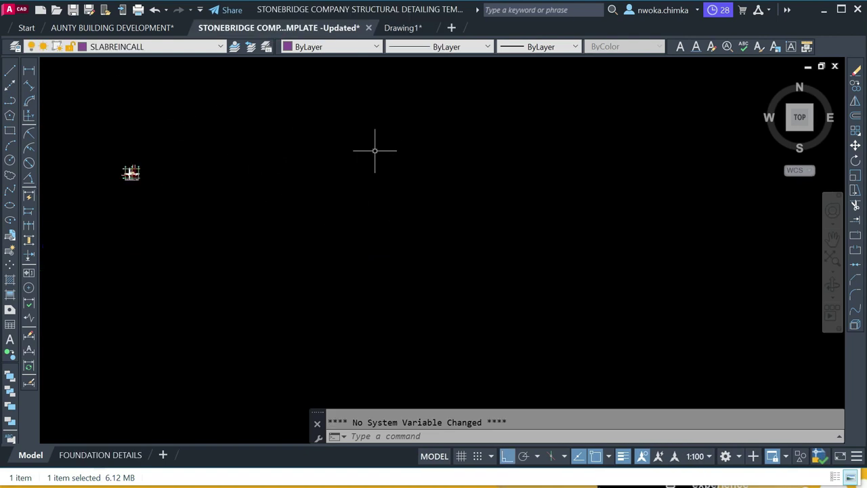
left_click(10, 131)
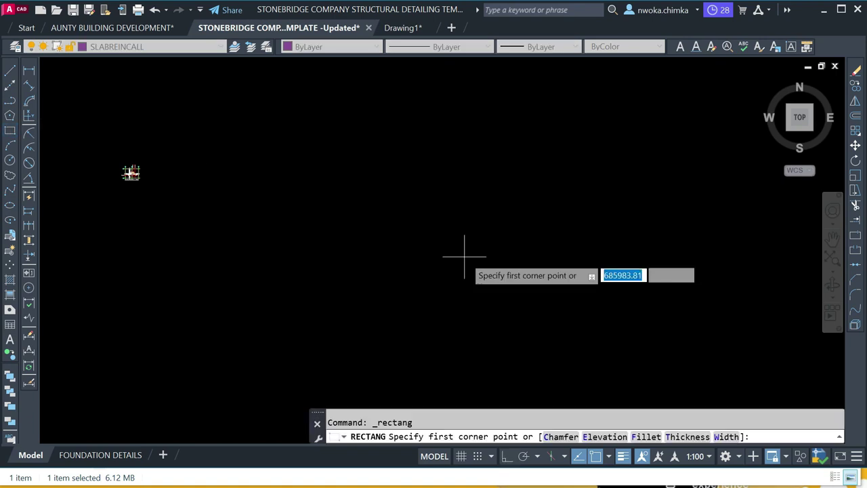
scroll(149, 172, "up", 5)
left_click(223, 112)
scroll(350, 221, "down", 1)
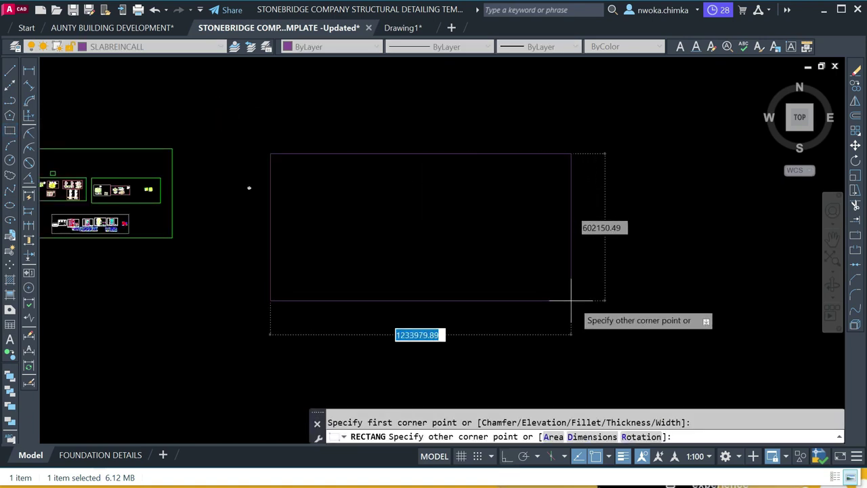
left_click(635, 381)
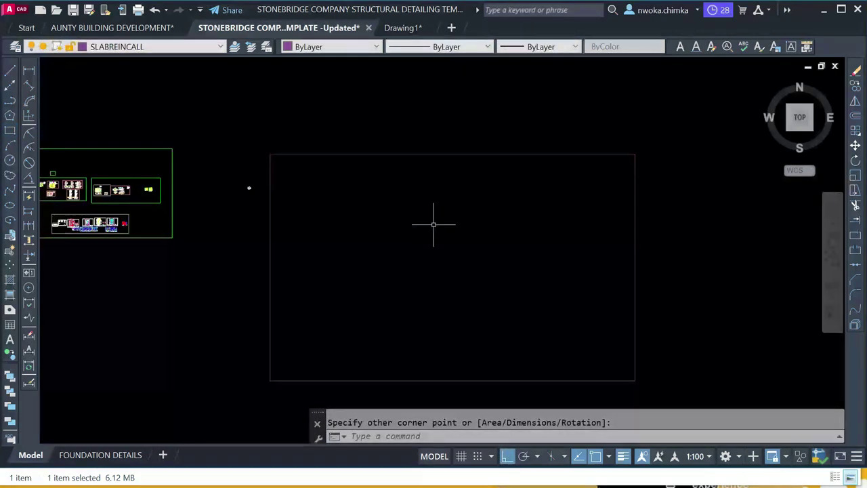
- Paste the copied drawings inside the new rectangle of the Stonebridge template
scroll(459, 231, "up", 2)
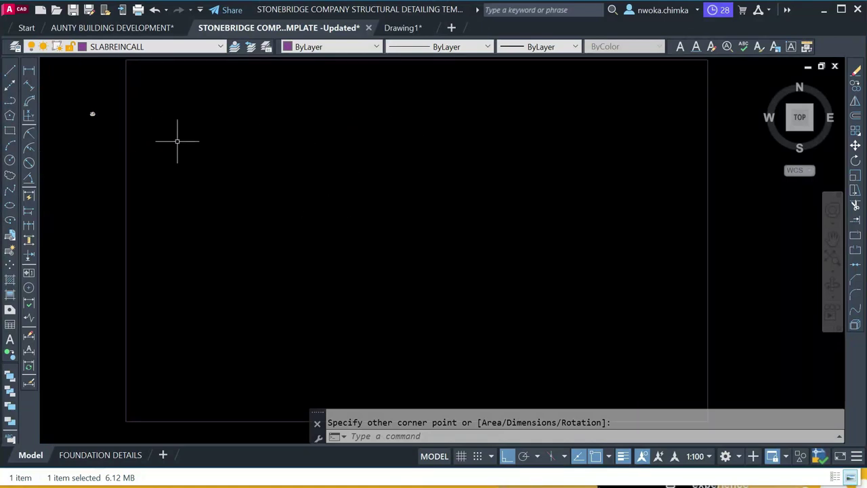
right_click(245, 101)
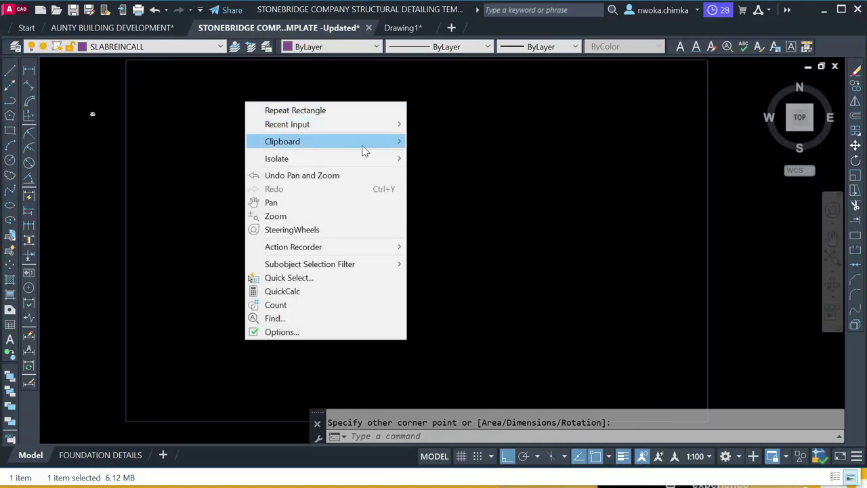
mouse_move(398, 147)
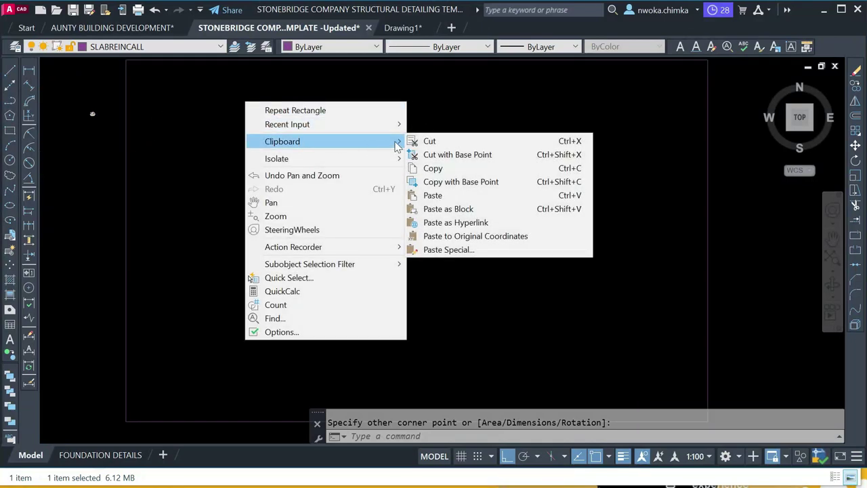
left_click(444, 197)
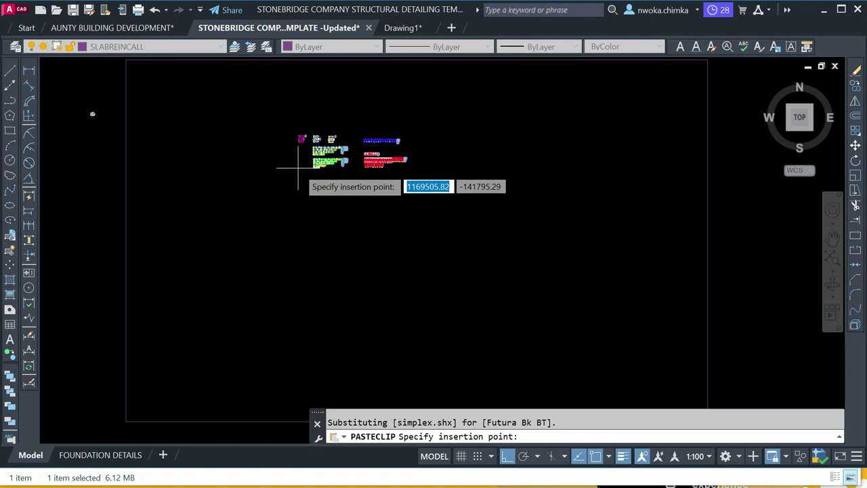
left_click(298, 169)
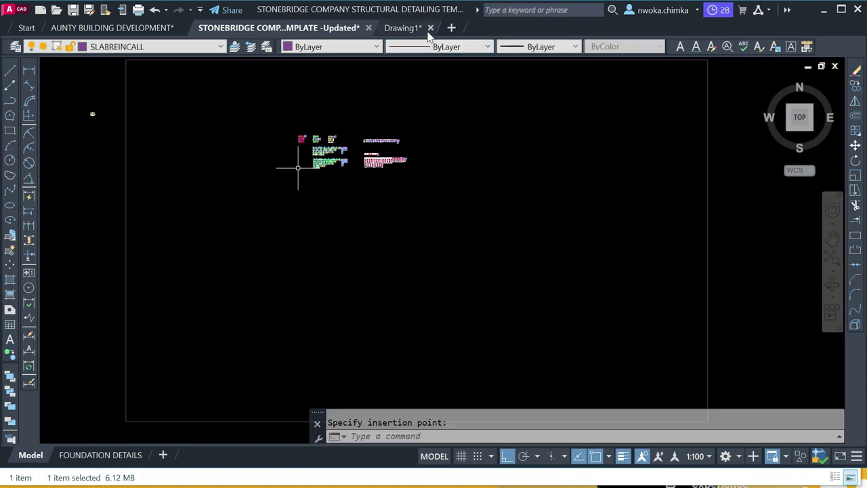
- Compare the line and text styling of beam 1B1 in Drawing1 with its pasted copy in the Stonebridge template
left_click(401, 28)
scroll(313, 198, "up", 12)
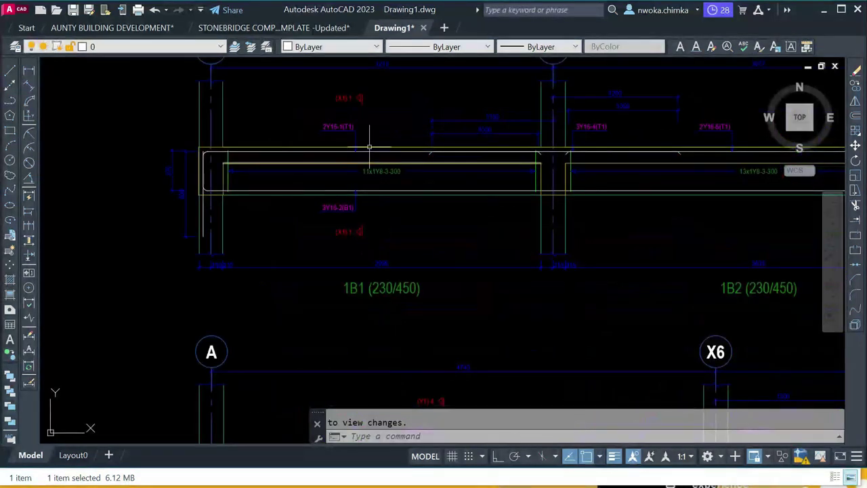
scroll(411, 142, "up", 4)
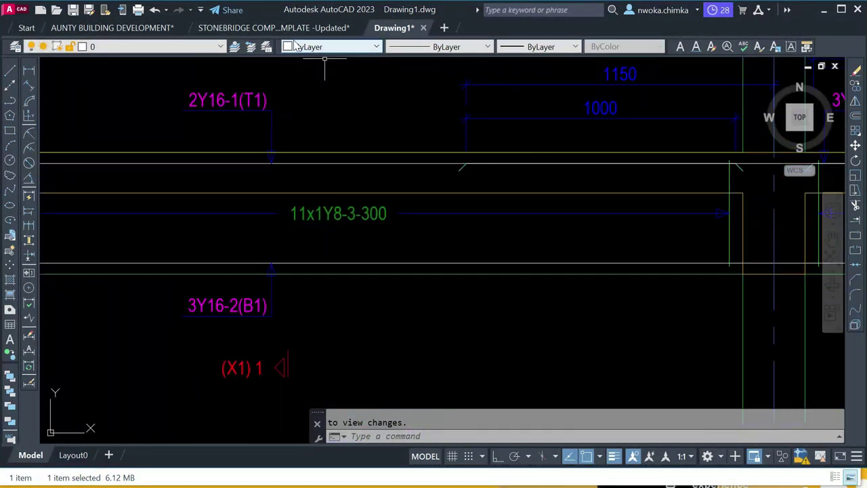
left_click(278, 27)
scroll(330, 139, "up", 10)
scroll(242, 90, "up", 4)
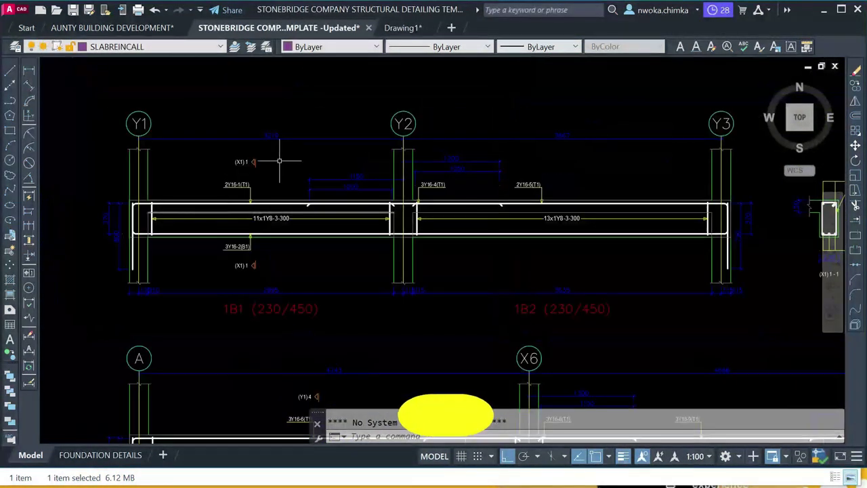
left_click(415, 29)
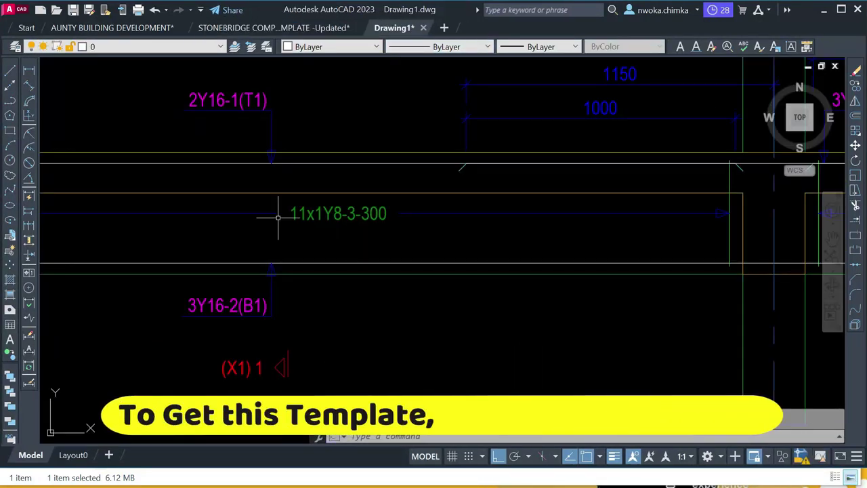
- Return to the Stonebridge template and examine the pasted 1B1 and 1B2 beam details and the overall set of pasted drawings
left_click(315, 28)
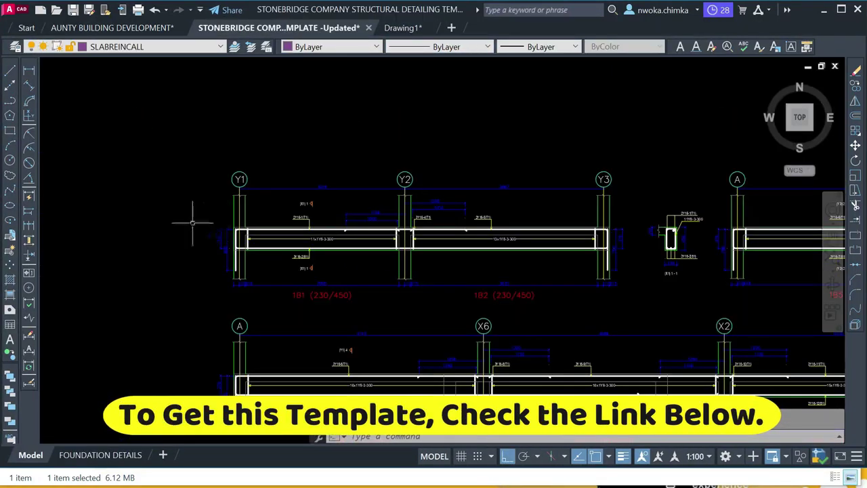
scroll(271, 231, "up", 4)
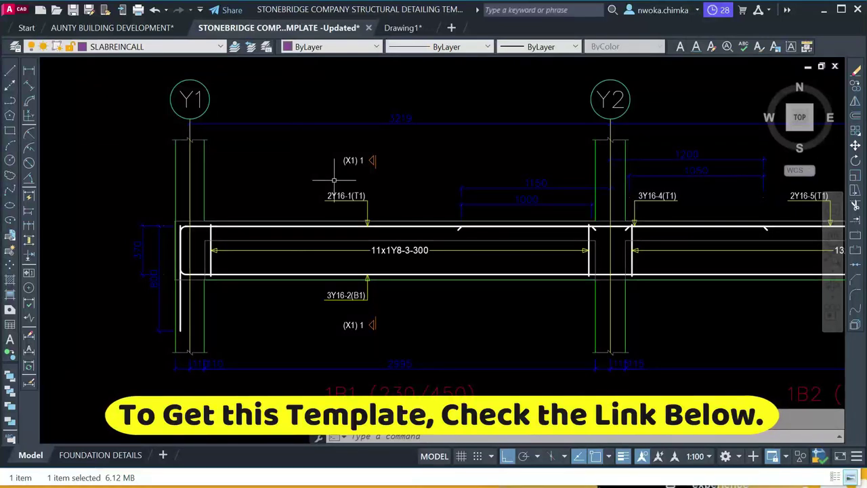
scroll(337, 145, "down", 2)
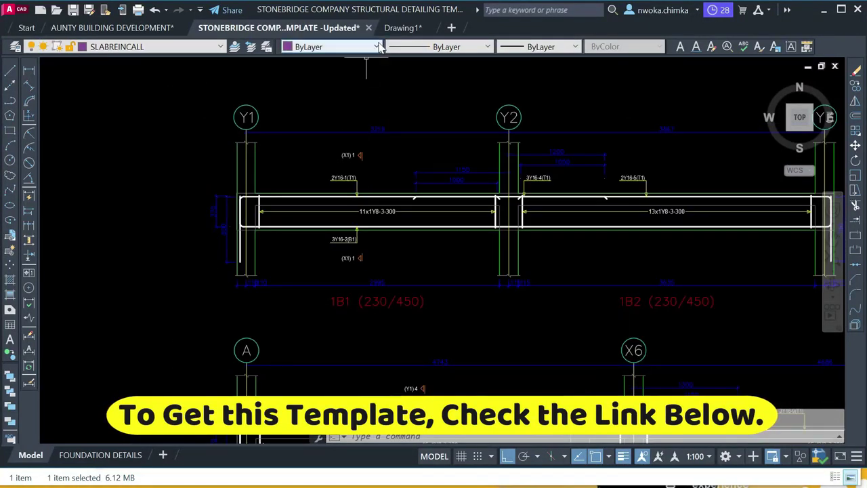
scroll(394, 152, "down", 8)
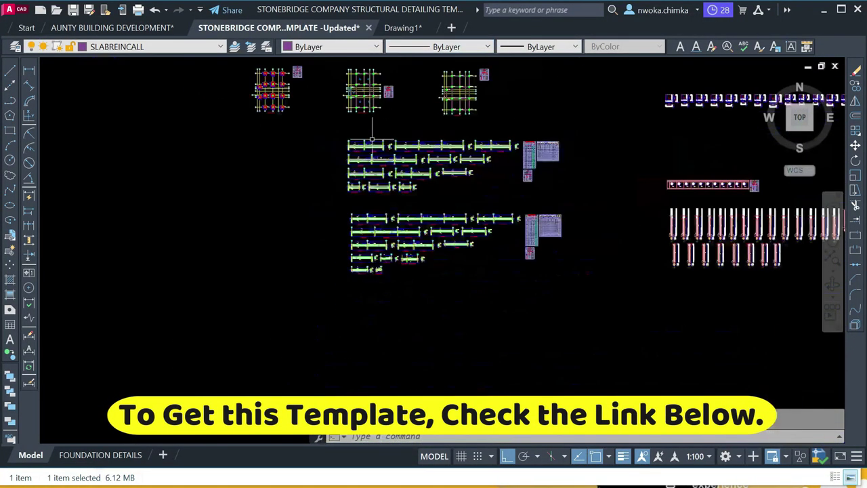
- In Drawing1, select all the imported structural drawings again, copy them to the clipboard and clear the selection
left_click(396, 28)
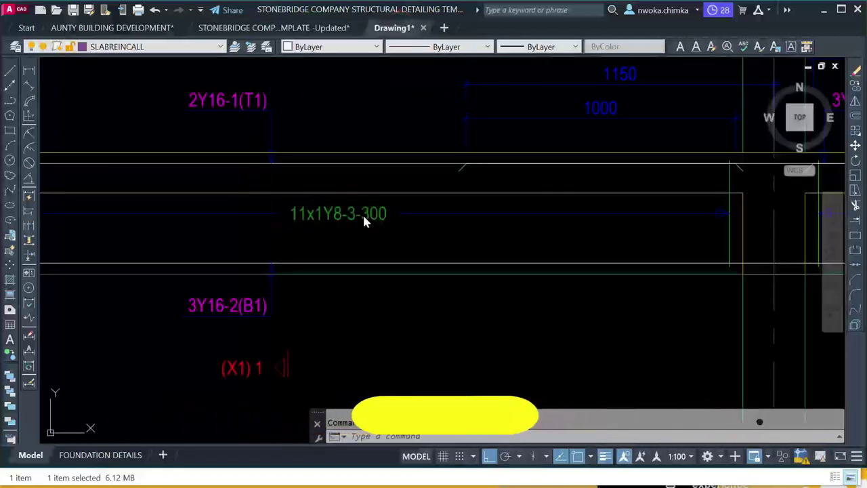
scroll(370, 189, "down", 6)
left_click(246, 107)
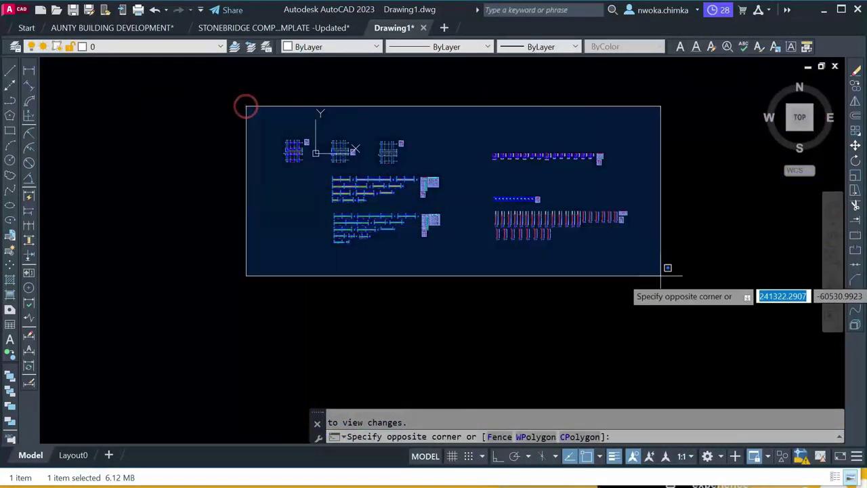
left_click(710, 310)
right_click(379, 195)
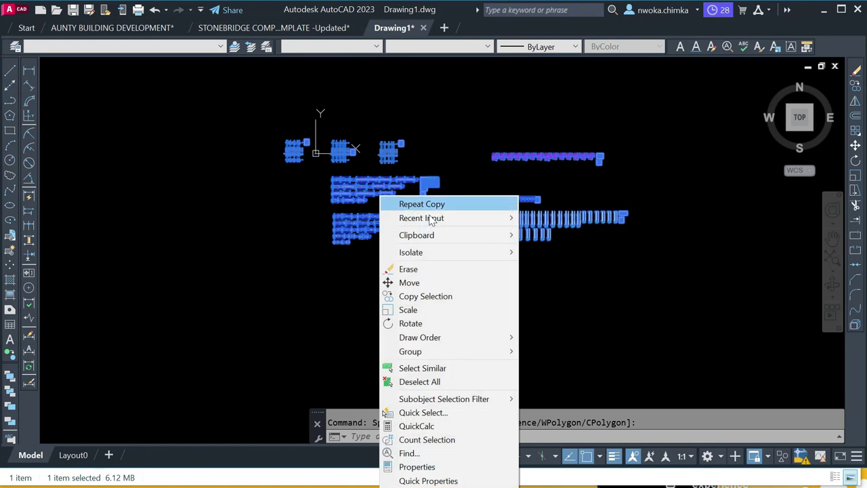
mouse_move(456, 235)
left_click(546, 262)
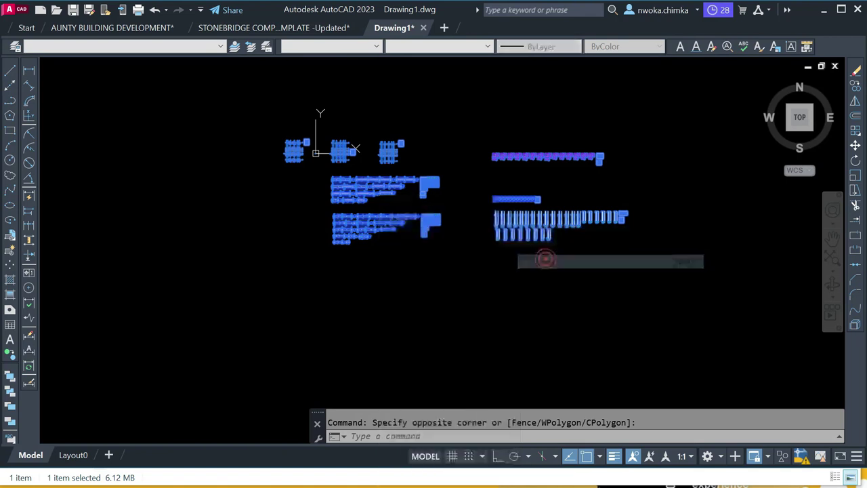
key("Escape")
- Draw a second large rectangle in the Stonebridge template, in the empty space beside the one holding the pasted drawings
left_click(300, 28)
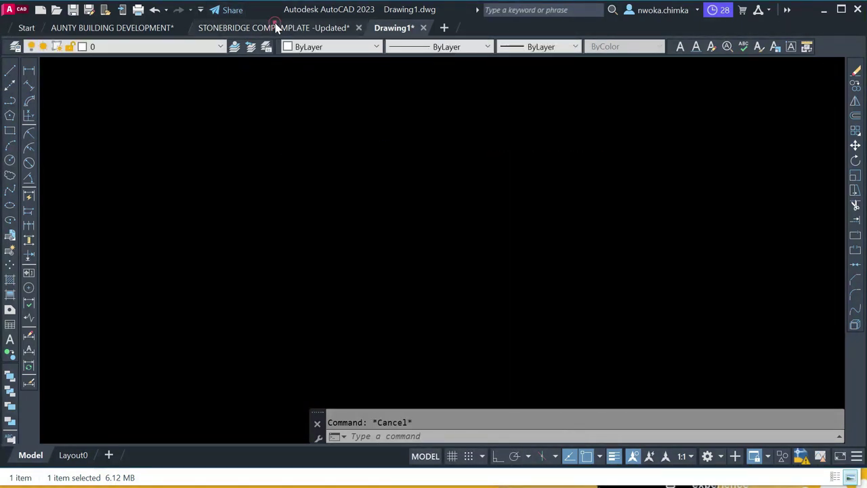
scroll(239, 179, "down", 2)
scroll(300, 140, "down", 4)
middle_click_drag(467, 170, 330, 179)
left_click(10, 131)
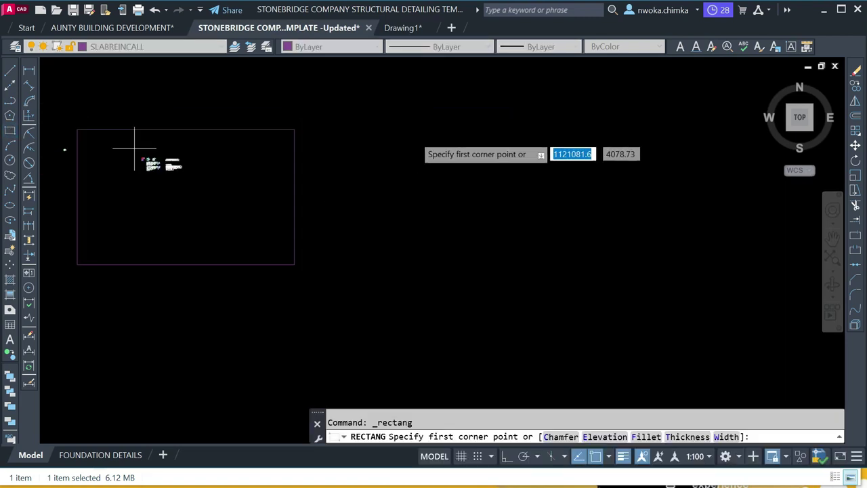
left_click(314, 123)
left_click(584, 294)
scroll(359, 153, "up", 2)
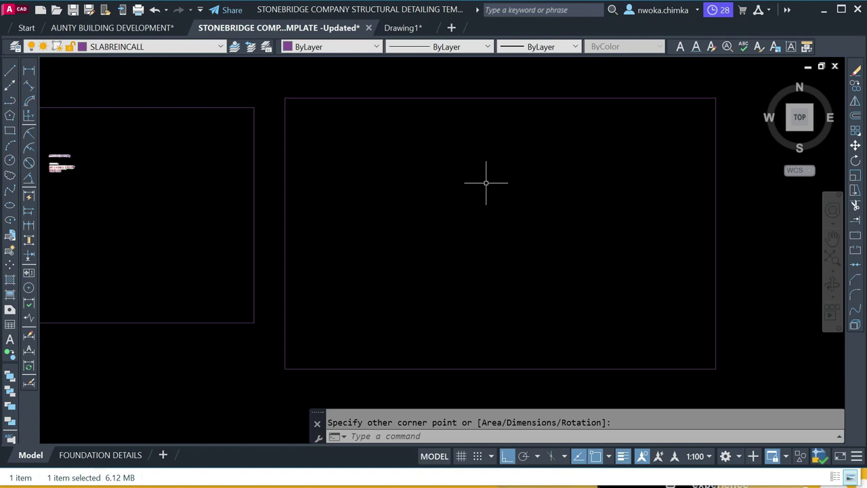
- Paste the copied structural drawings inside the second rectangle of the Stonebridge template
right_click(405, 136)
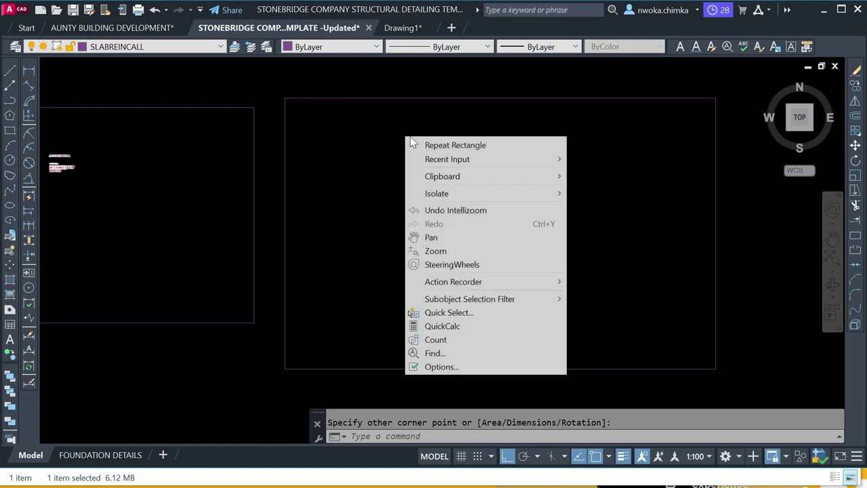
mouse_move(517, 178)
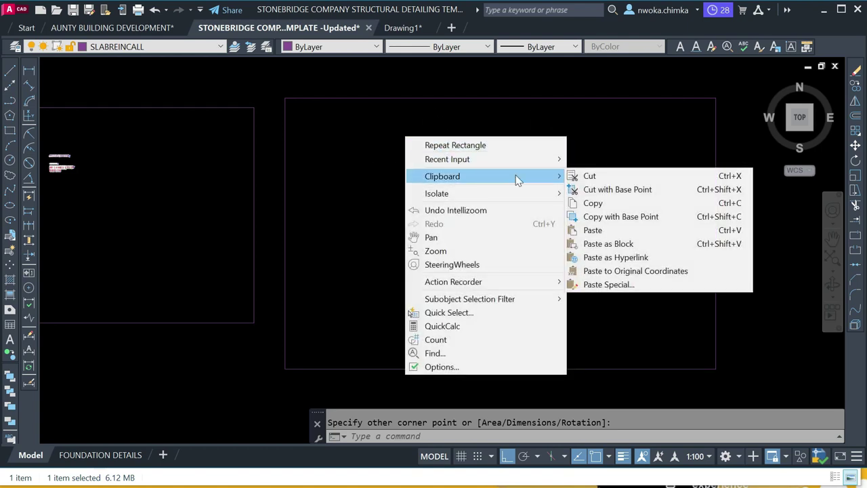
left_click(618, 235)
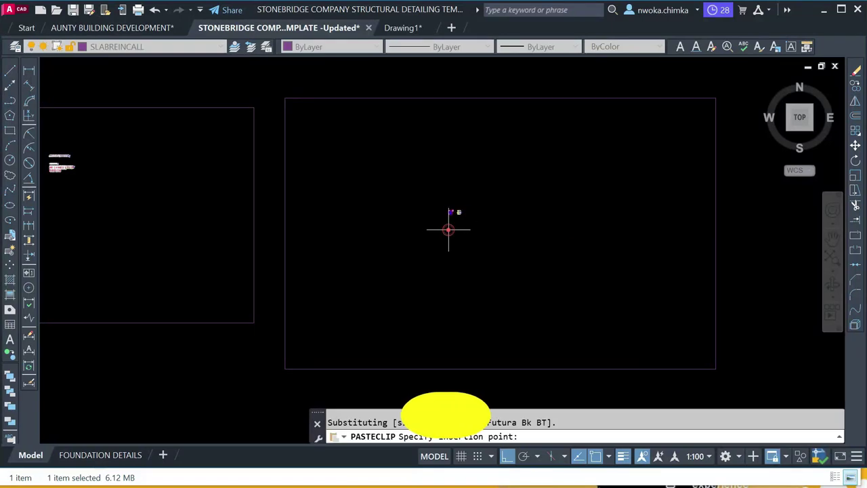
left_click(449, 232)
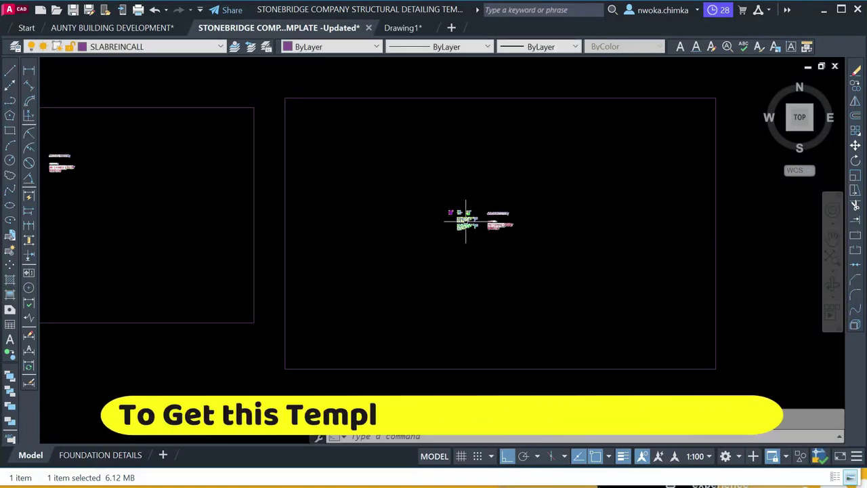
- Inspect the styling of the newly pasted foundation plan, floor plans and 1B1 and 1B2 beam details in the template
scroll(458, 220, "up", 5)
scroll(411, 182, "up", 3)
scroll(404, 162, "up", 10)
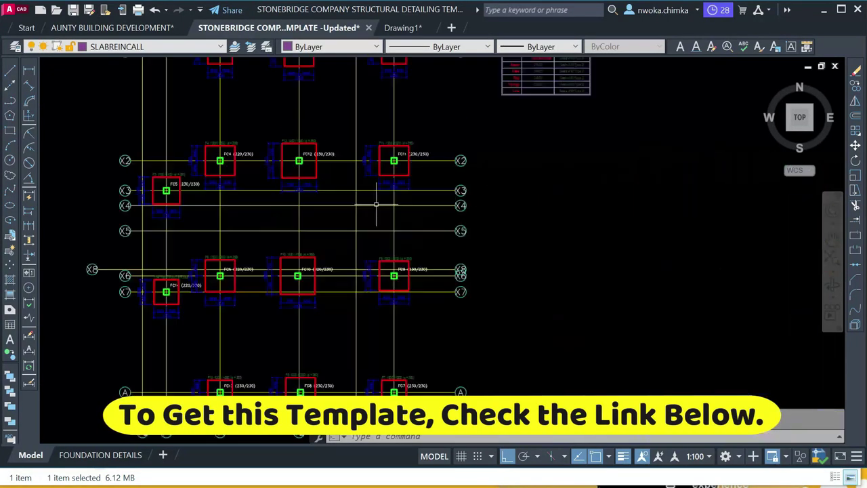
scroll(248, 132, "down", 4)
scroll(236, 122, "down", 6)
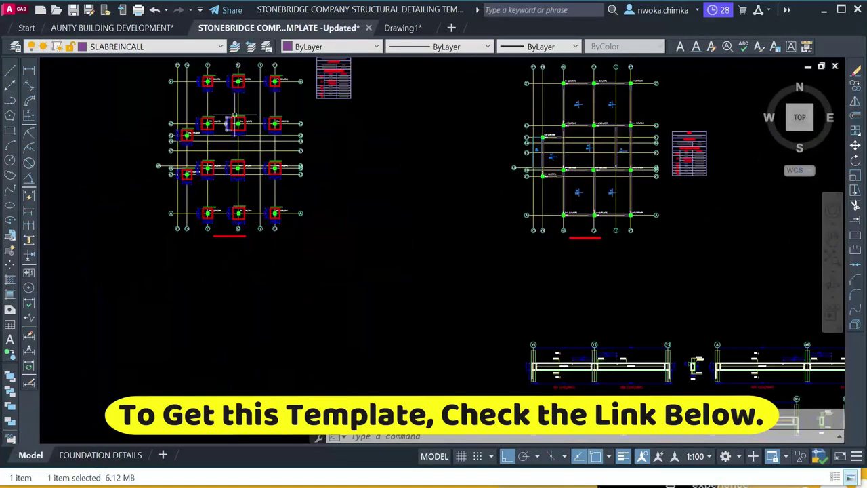
scroll(397, 145, "up", 8)
middle_click_drag(411, 182, 412, 468)
middle_click_drag(348, 242, 354, 354)
scroll(270, 205, "down", 8)
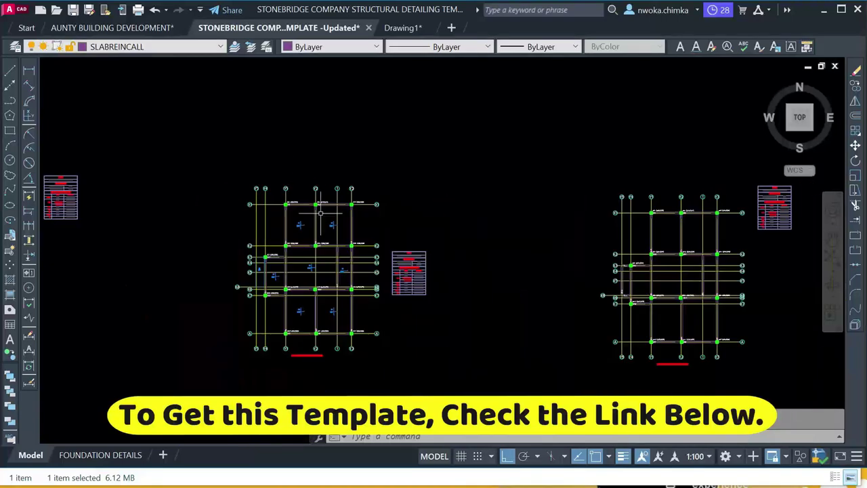
scroll(303, 153, "up", 6)
scroll(303, 152, "up", 5)
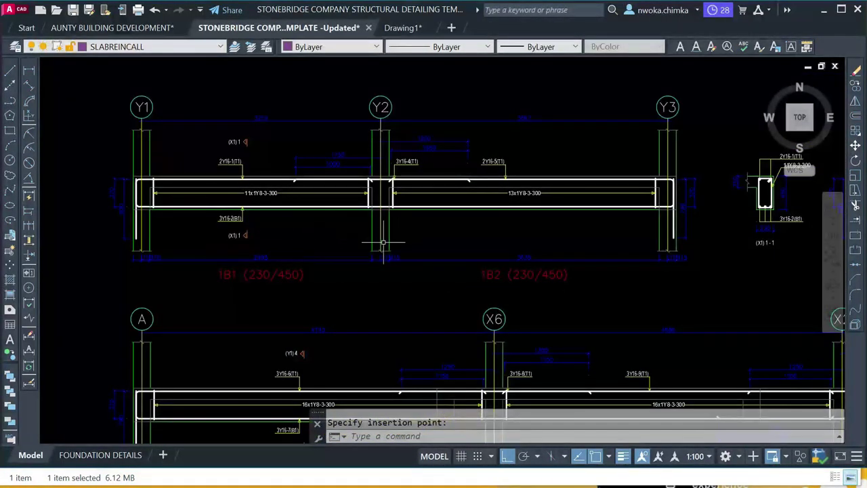
- Compare the original 1B1 and 1B2 beam details in Drawing1 with their restyled copies in the Stonebridge template
left_click(406, 27)
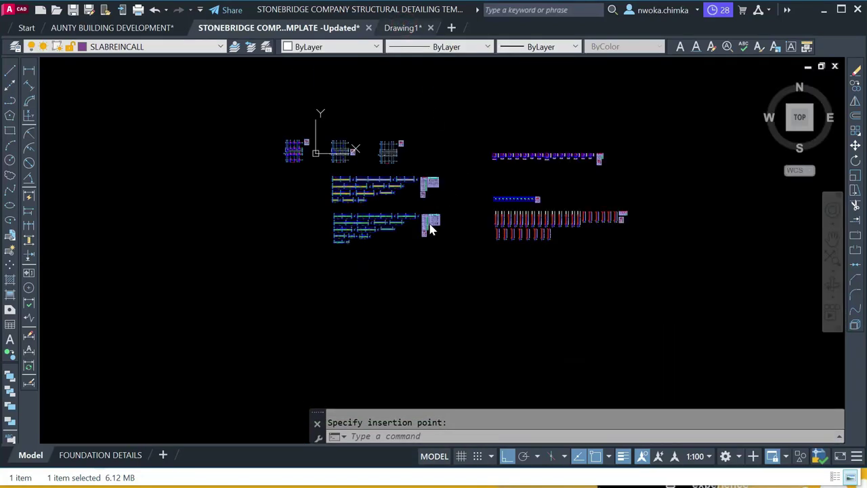
scroll(332, 166, "up", 2)
middle_click_drag(322, 169, 326, 207)
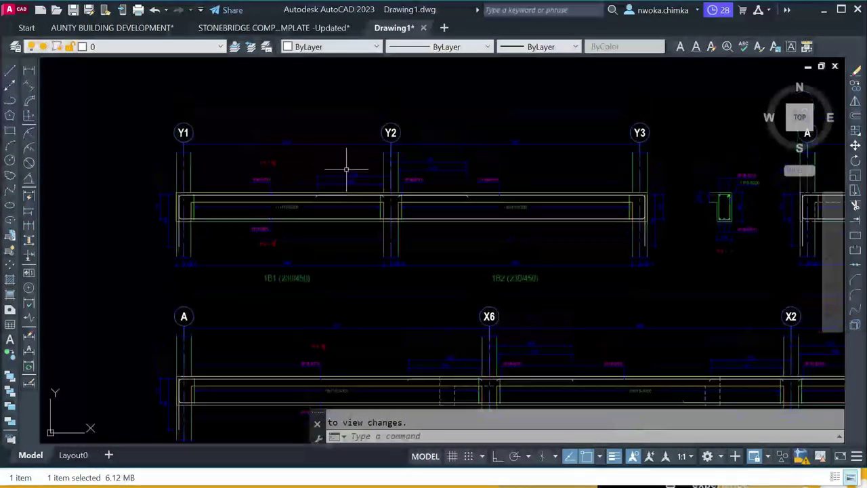
scroll(250, 212, "up", 4)
middle_click_drag(250, 212, 373, 236)
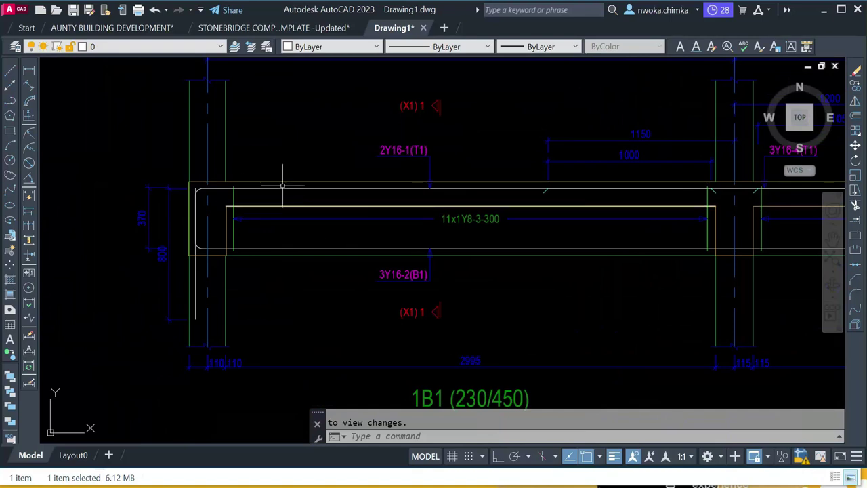
scroll(309, 191, "down", 2)
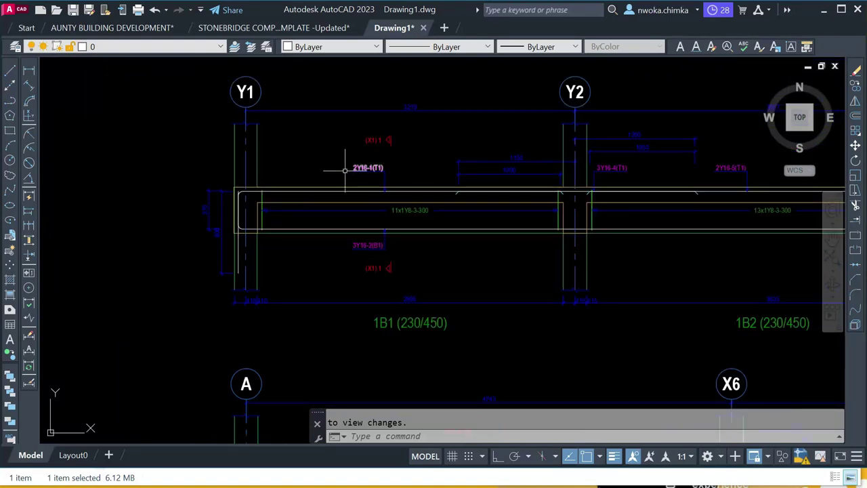
scroll(407, 145, "down", 2)
middle_click_drag(407, 145, 378, 181)
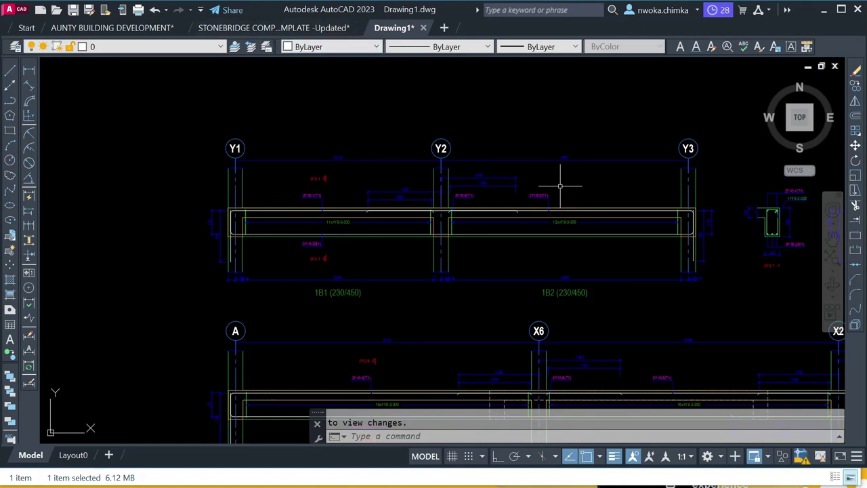
scroll(475, 202, "up", 2)
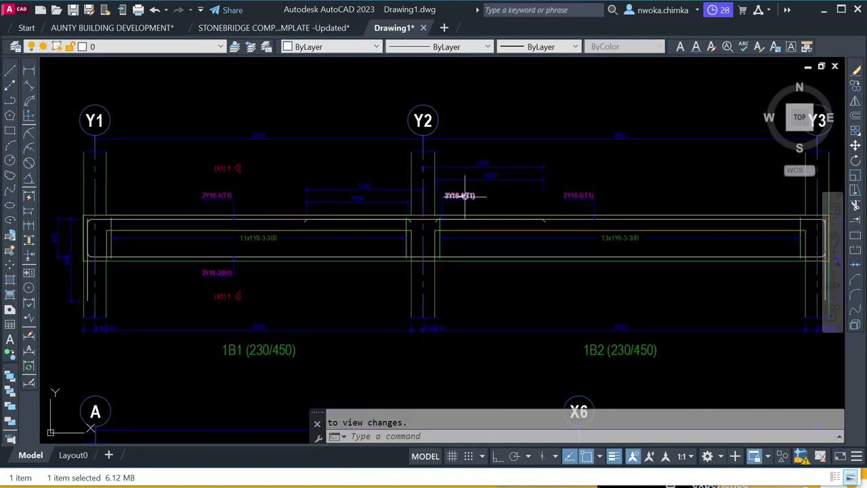
scroll(492, 222, "down", 2)
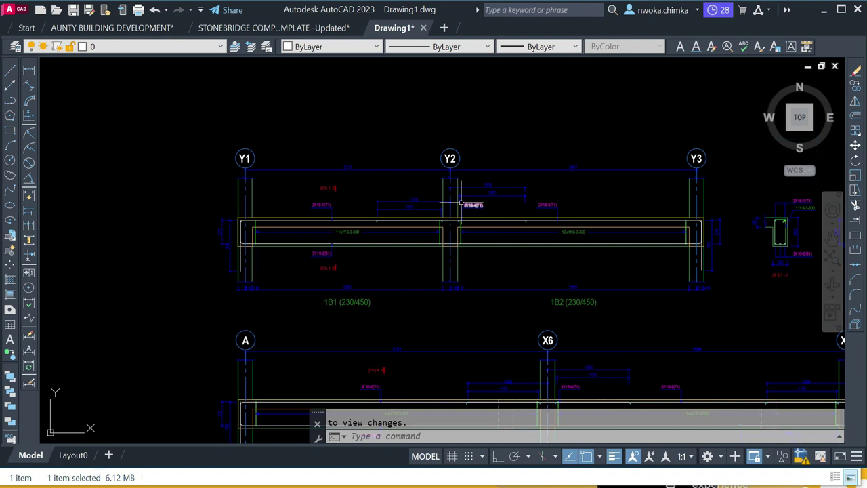
left_click(292, 28)
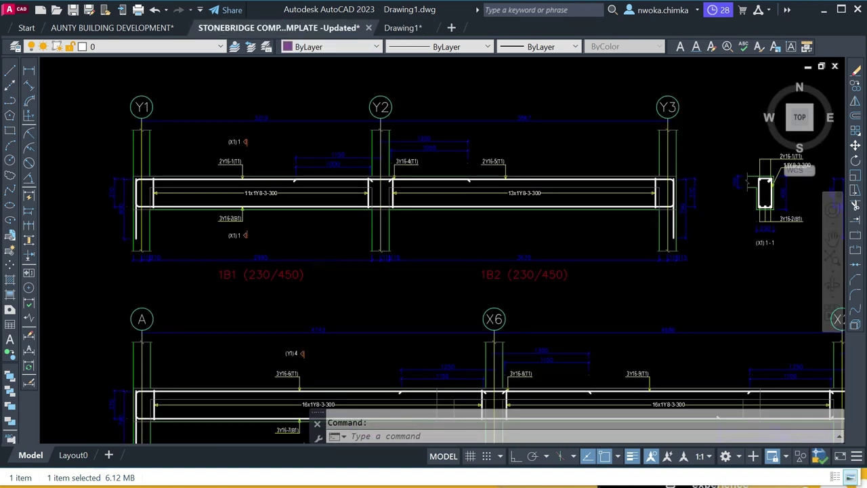
scroll(180, 183, "up", 4)
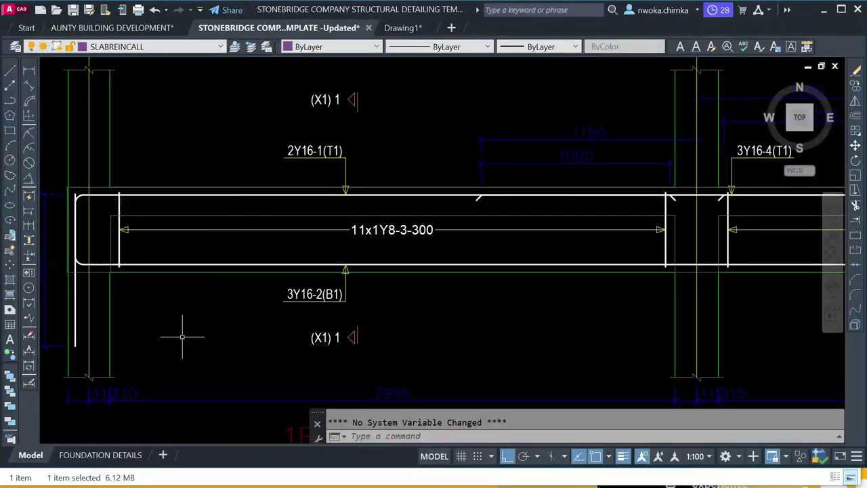
- Open the FOUNDATION DETAILS layout and view its slab reinforcement detail sheet as a whole
left_click(94, 456)
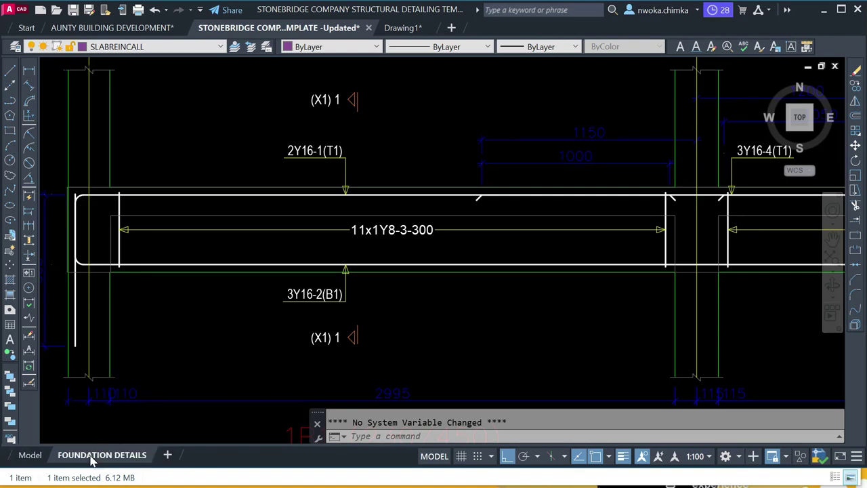
scroll(308, 224, "up", 4)
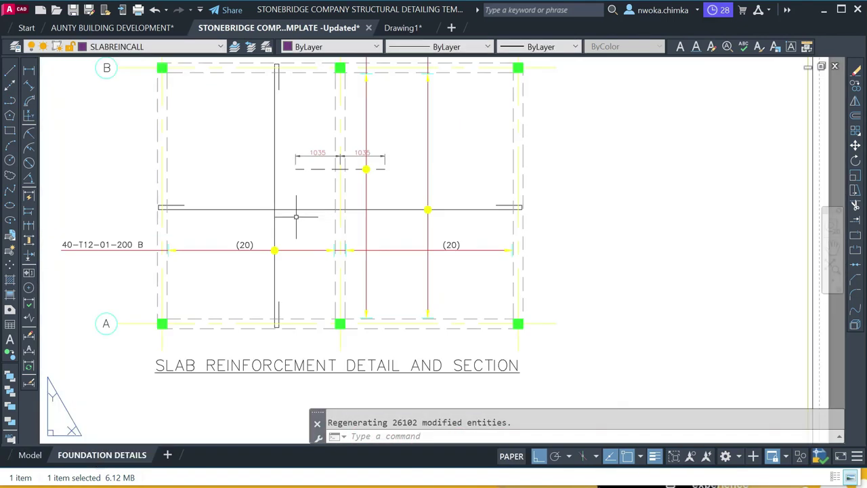
middle_click_drag(209, 226, 237, 230)
scroll(244, 232, "down", 8)
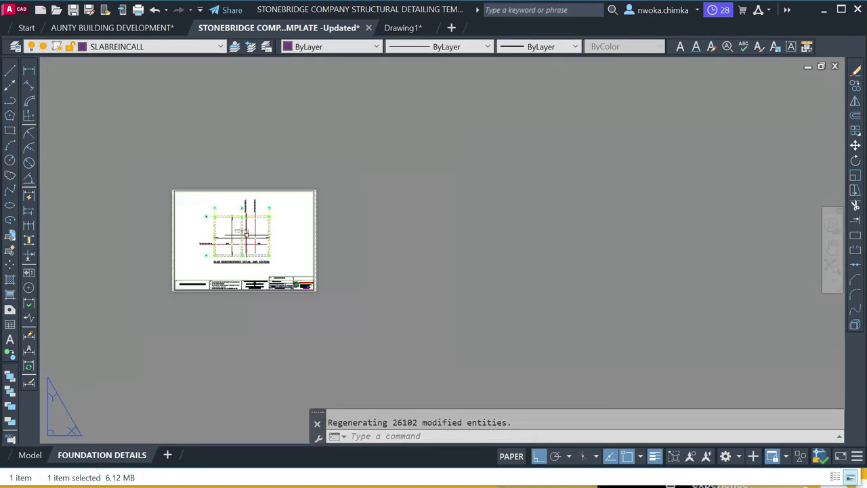
scroll(258, 224, "up", 3)
- Activate the sheet's viewport and bring the pasted beam 1B1 detail into it at close range
double_click(285, 199)
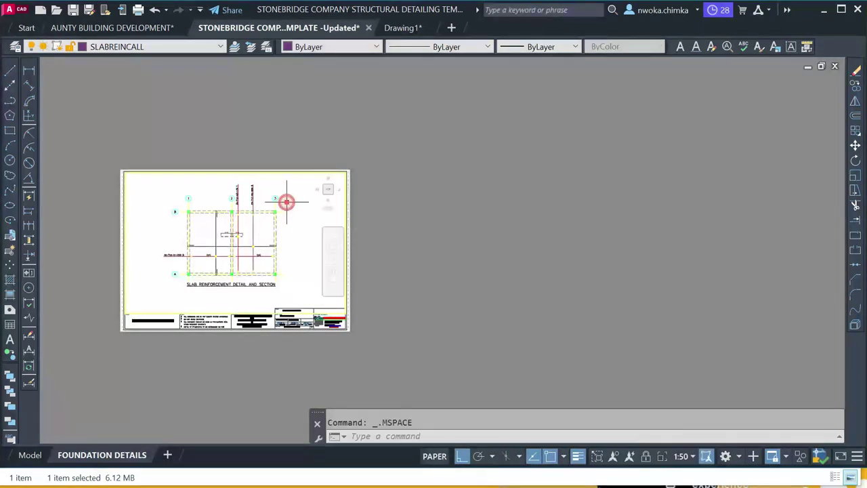
scroll(241, 233, "down", 5)
scroll(202, 234, "down", 3)
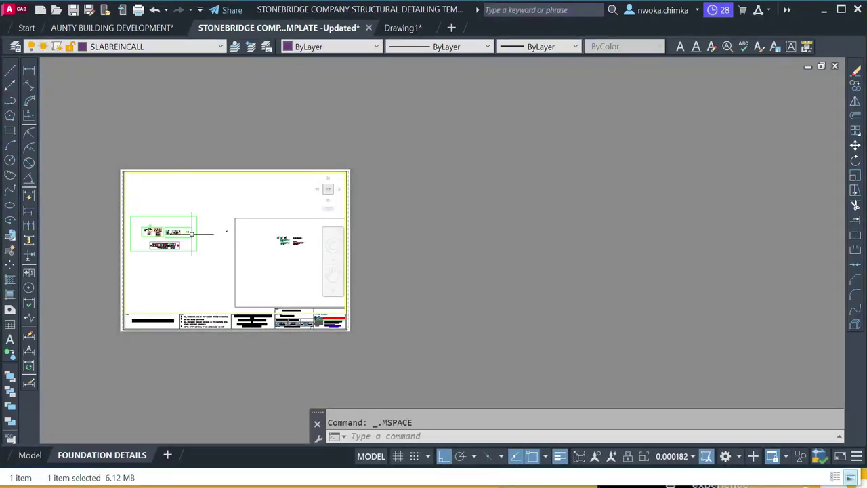
scroll(242, 235, "up", 9)
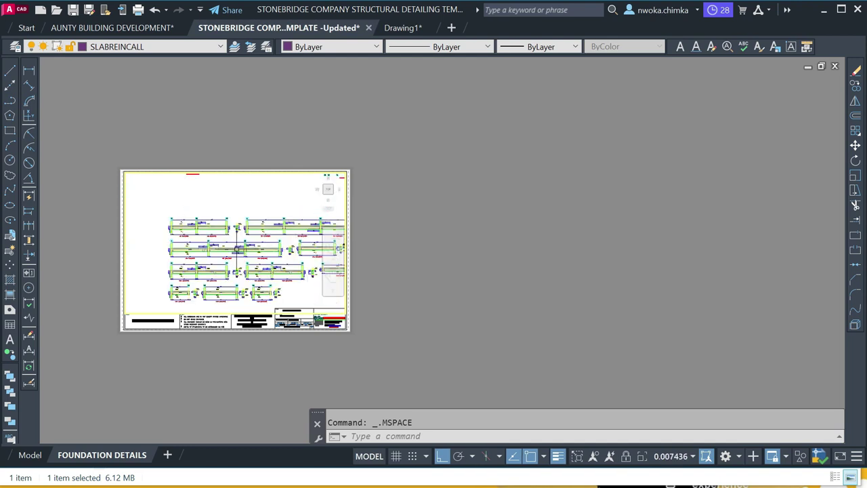
scroll(199, 232, "up", 4)
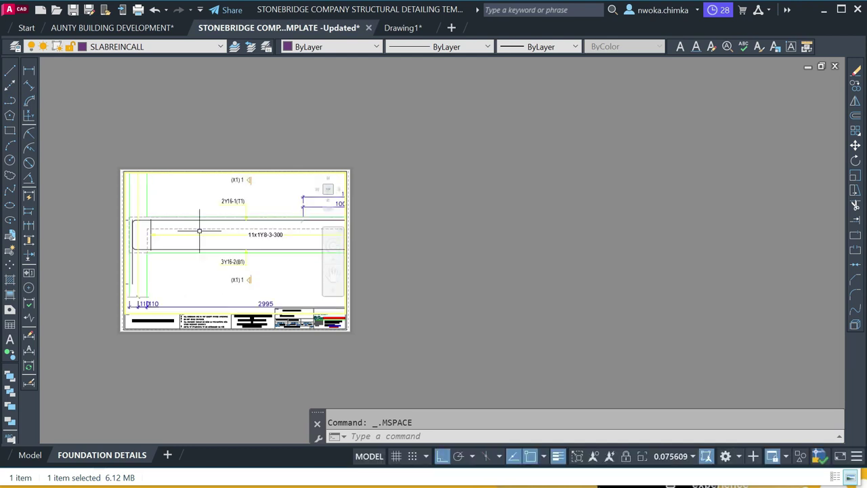
- Reframe the sheet's viewport around the pasted beam details, return to paper space and inspect beams 1B1 and 1B2 up close
scroll(223, 227, "down", 3)
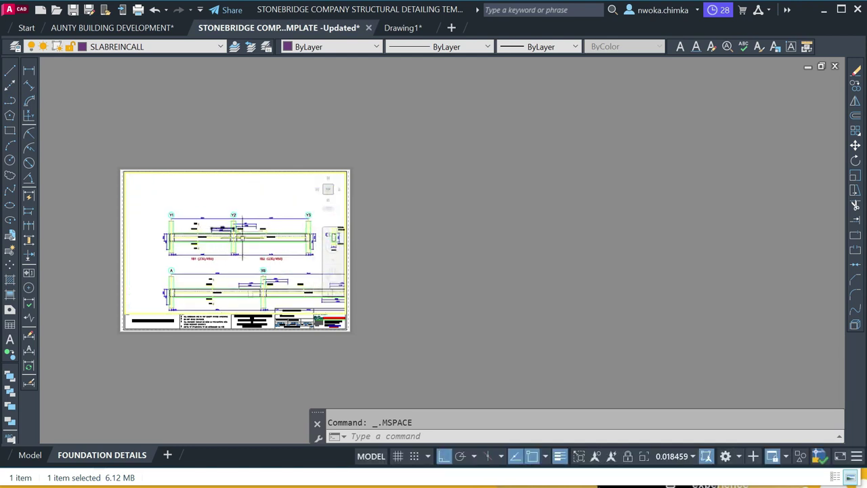
middle_click_drag(242, 237, 224, 224)
double_click(400, 188)
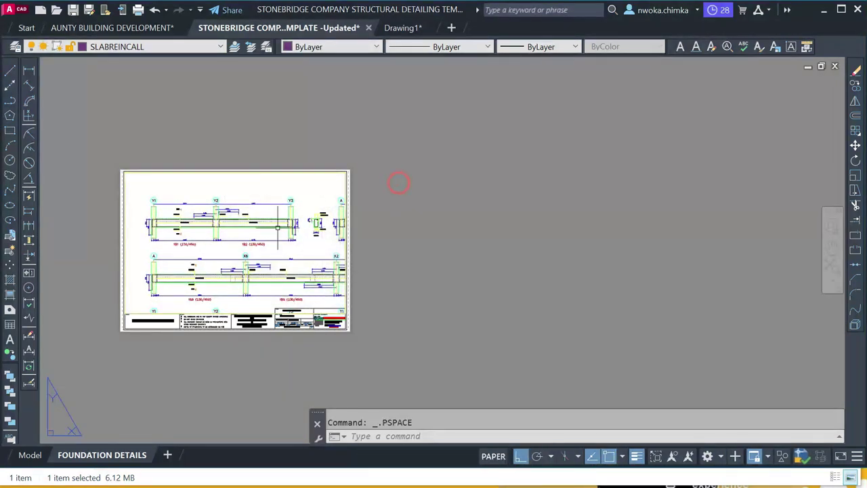
scroll(180, 227, "up", 5)
middle_click_drag(139, 197, 308, 256)
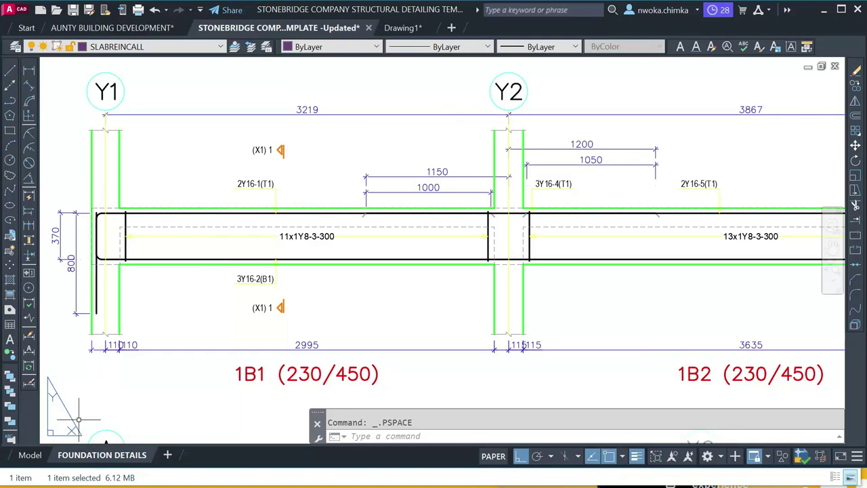
- Return to model space and look over the original beam details and bar schedules in Drawing1
left_click(30, 456)
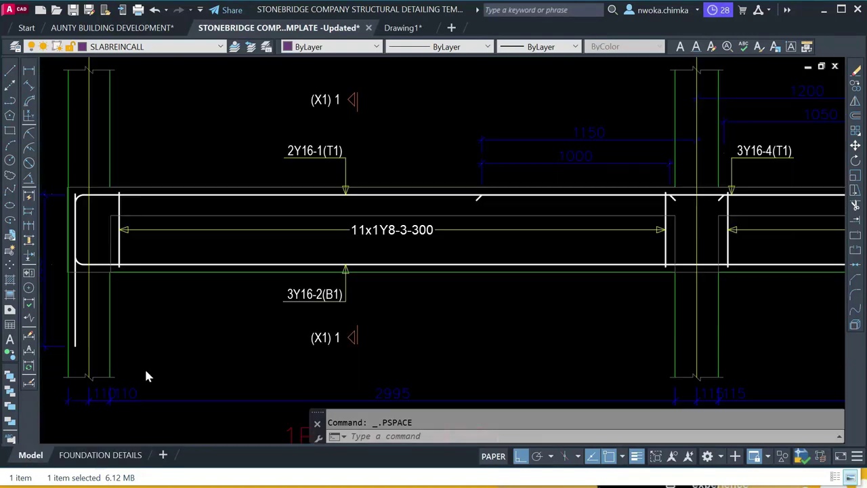
left_click(402, 28)
scroll(509, 206, "up", 2)
scroll(359, 185, "down", 4)
scroll(732, 202, "up", 4)
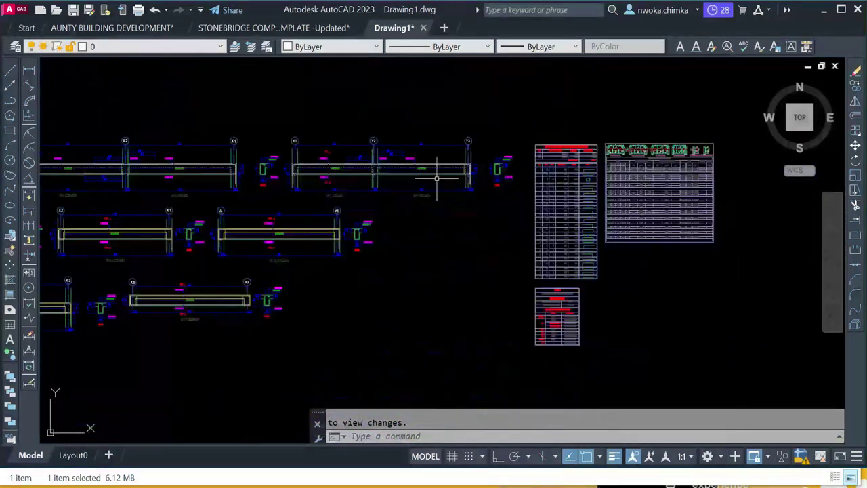
scroll(437, 178, "down", 2)
- Switch back to the Stonebridge template and review the pasted plans, beam details and schedules as a whole
left_click(274, 28)
scroll(380, 196, "down", 4)
scroll(397, 196, "down", 5)
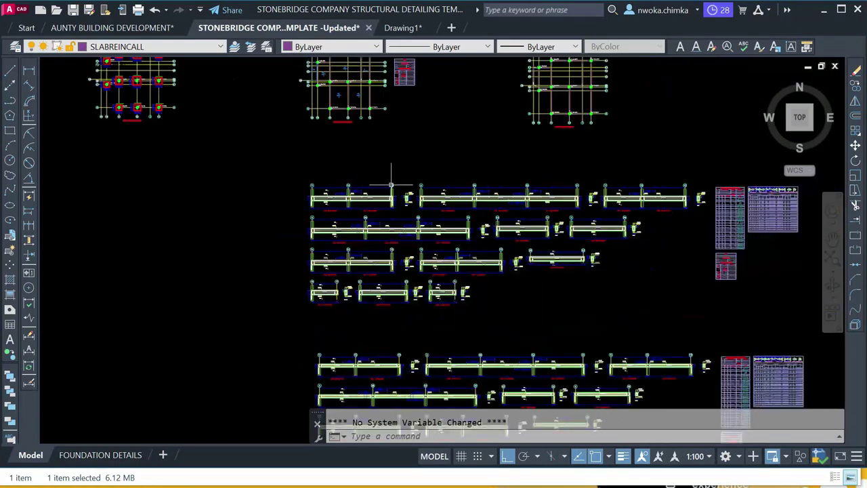
scroll(210, 165, "up", 2)
scroll(210, 164, "up", 1)
scroll(300, 165, "down", 7)
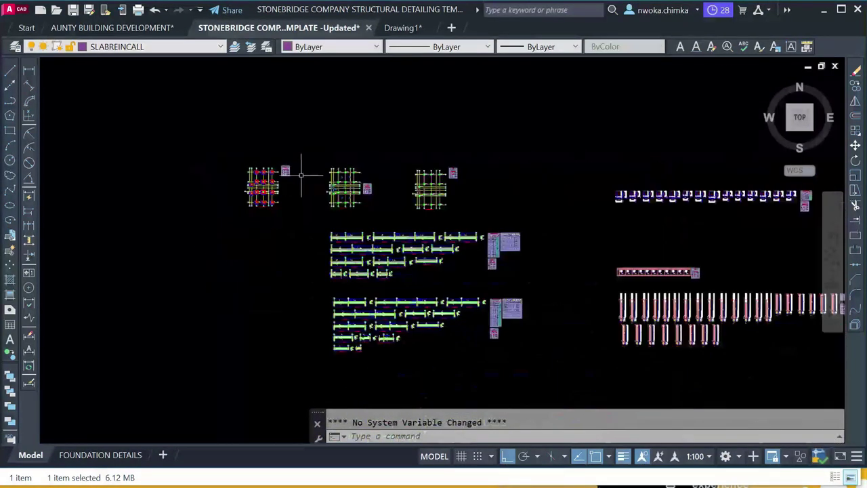
- Examine the template's sample column and footing details alongside its sample foundation sheet in model space
middle_click_drag(231, 214, 626, 210)
middle_click_drag(307, 190, 633, 267)
middle_click_drag(297, 218, 793, 242)
scroll(441, 161, "up", 2)
scroll(766, 251, "up", 10)
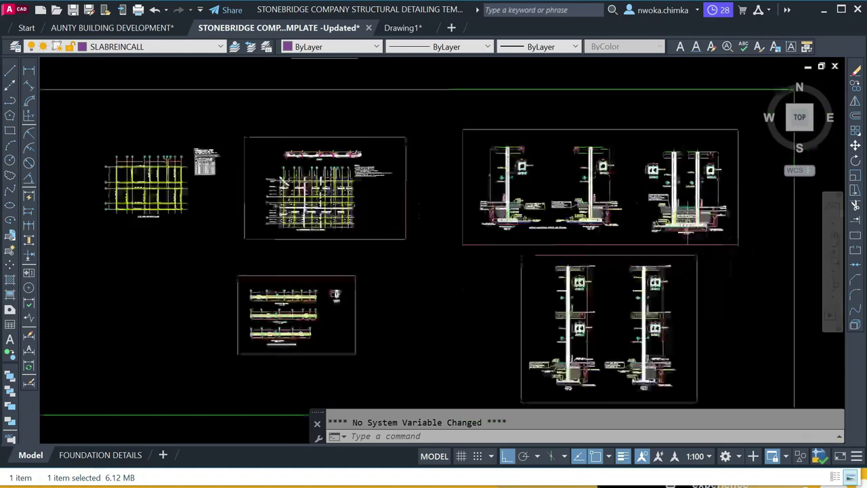
scroll(352, 182, "down", 4)
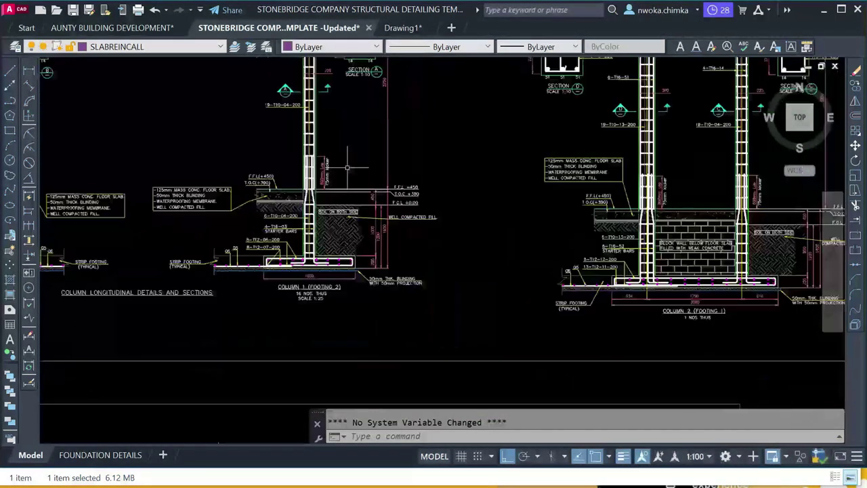
scroll(346, 157, "down", 5)
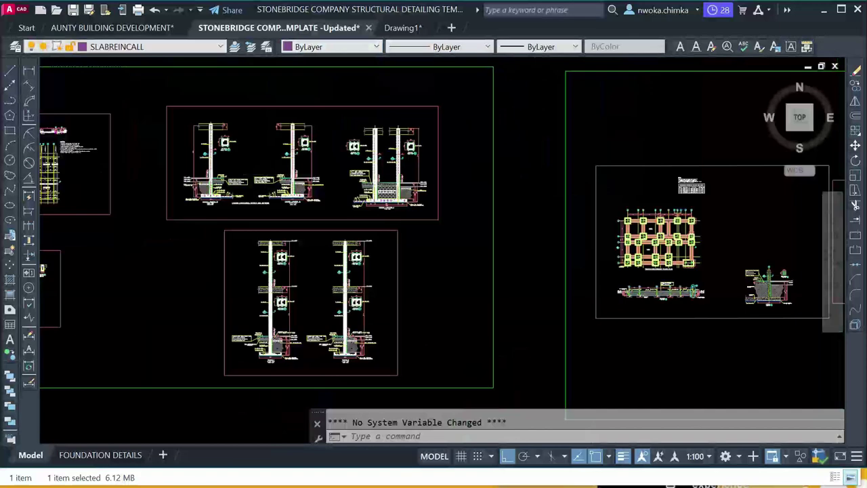
middle_click_drag(564, 232, 232, 248)
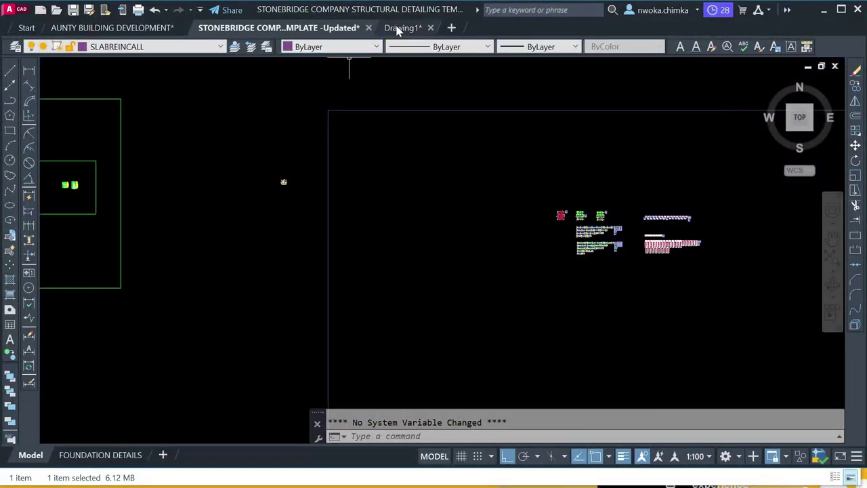
- Switch to Drawing1 and examine the original column elevations and cross-sections at close range
left_click(400, 28)
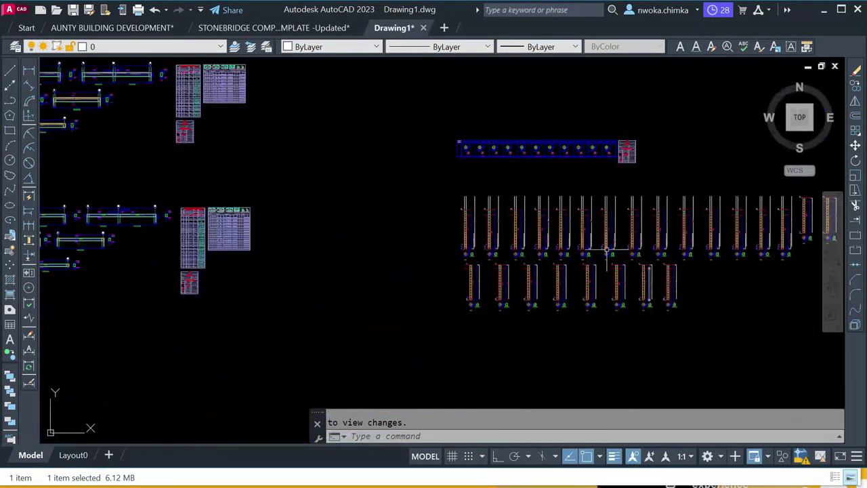
scroll(503, 214, "up", 3)
scroll(537, 307, "up", 5)
middle_click_drag(554, 304, 445, 302)
middle_click_drag(403, 134, 411, 254)
scroll(410, 224, "down", 5)
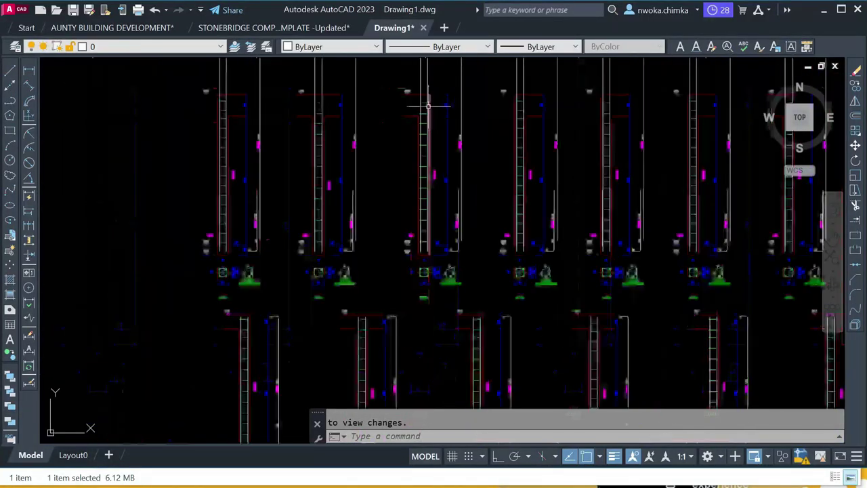
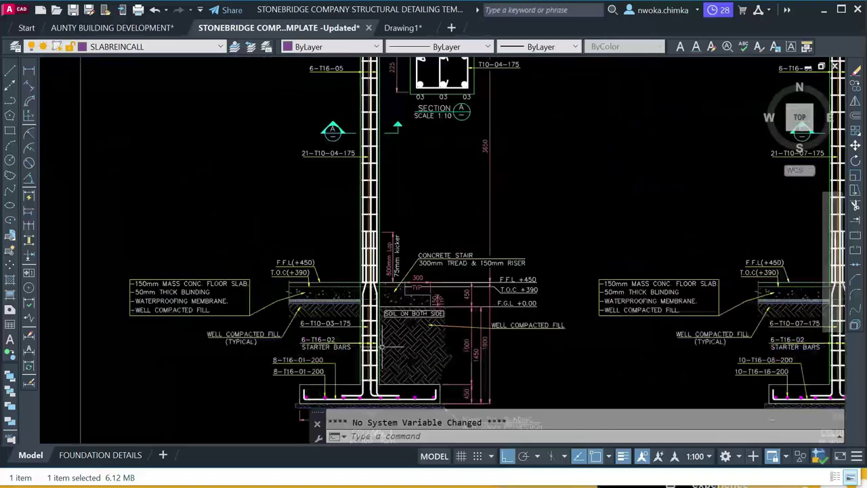
- Examine the template's sample column elevation from footing and starter bars up through the floor laps, kickers and cross-sections
middle_click_drag(381, 360, 360, 207)
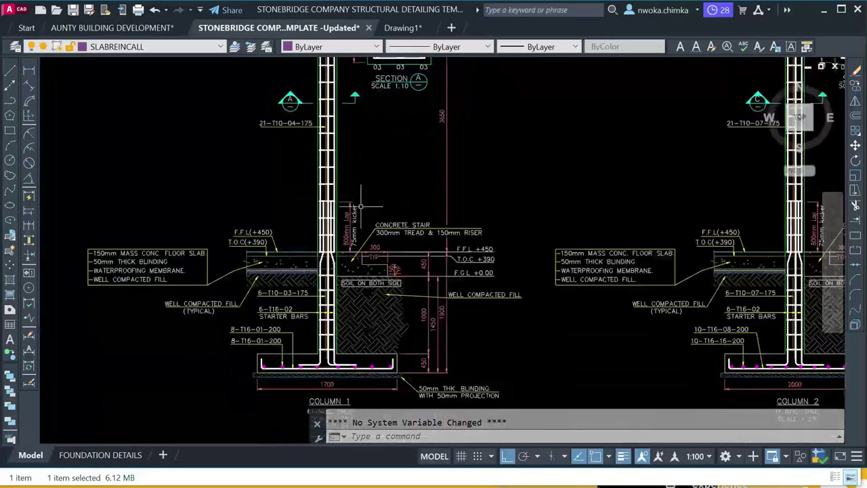
scroll(344, 235, "up", 4)
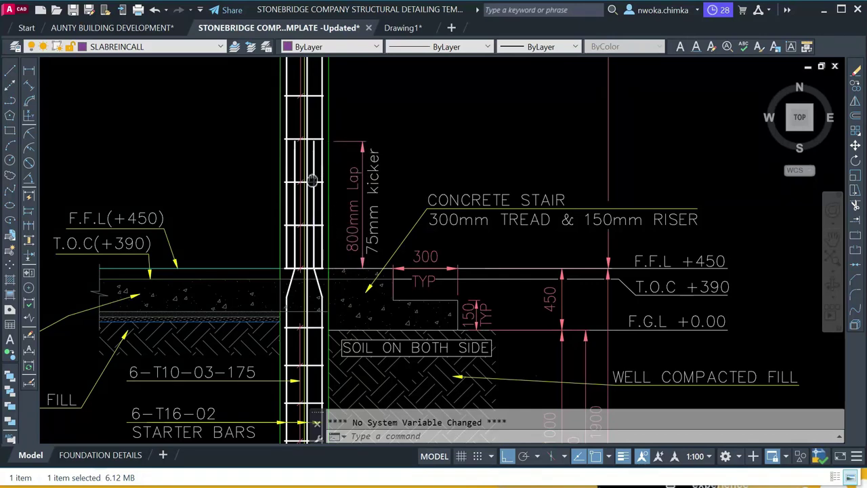
middle_click_drag(313, 181, 321, 284)
scroll(330, 169, "down", 2)
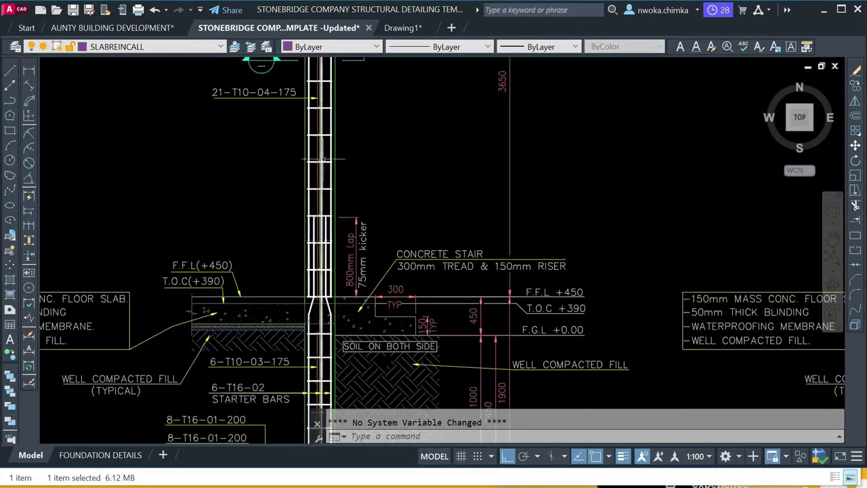
scroll(323, 159, "down", 5)
middle_click_drag(323, 160, 317, 279)
middle_click_drag(316, 135, 317, 183)
scroll(317, 183, "up", 2)
scroll(317, 183, "up", 5)
scroll(318, 182, "down", 3)
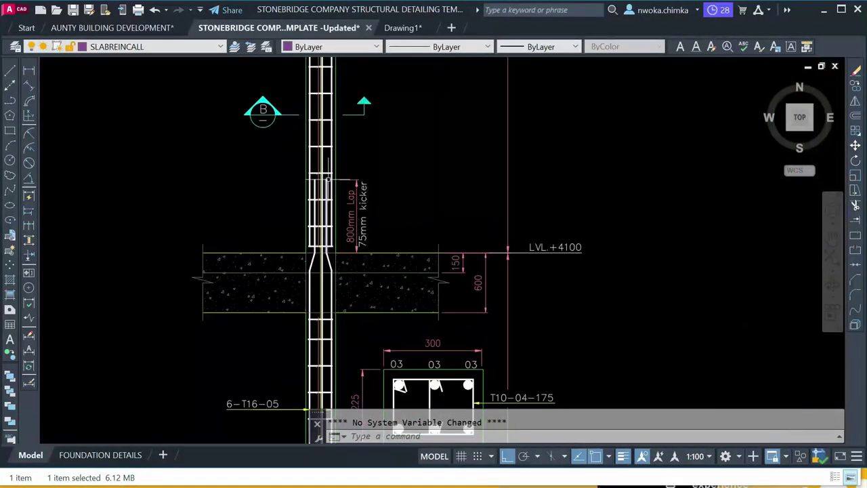
scroll(344, 186, "down", 2)
middle_click_drag(381, 207, 374, 245)
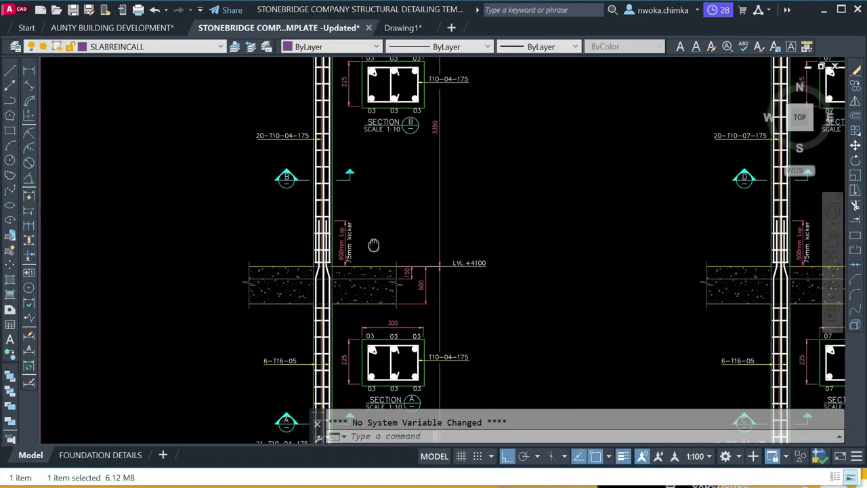
- Compare the template's sample foundation/ground floor plan with the original footing plan in Drawing1
scroll(336, 201, "down", 10)
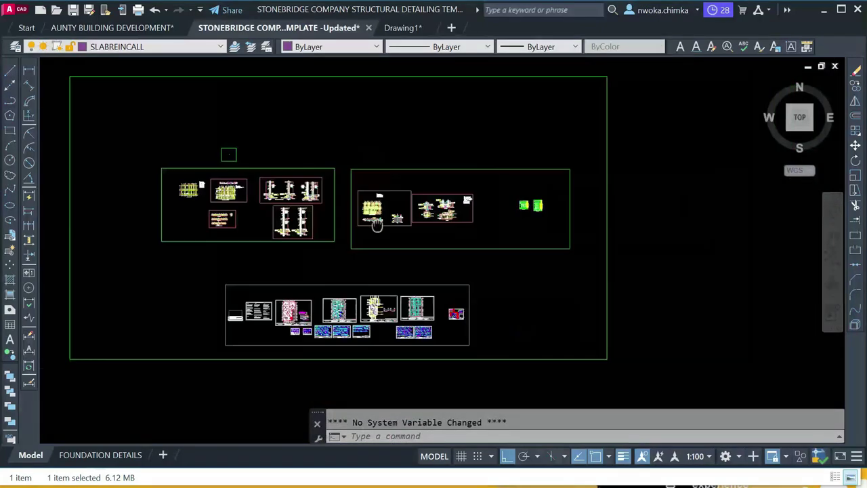
scroll(325, 207, "up", 12)
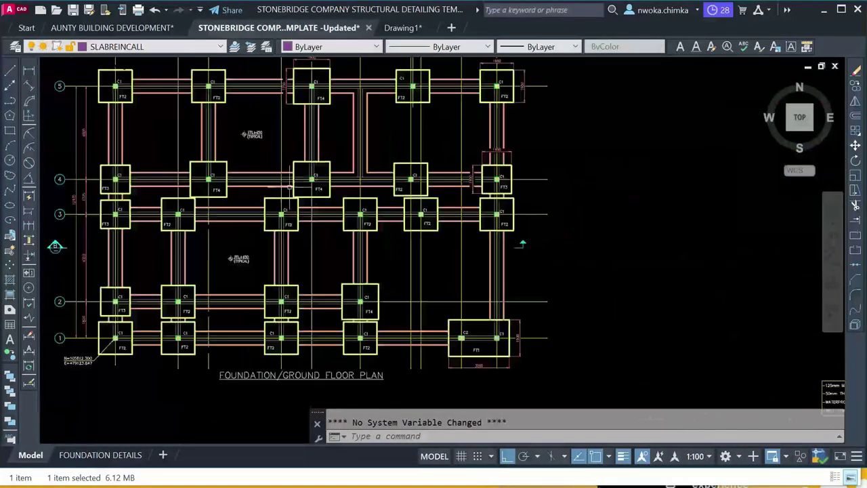
scroll(368, 184, "down", 2)
scroll(294, 159, "down", 2)
left_click(401, 28)
scroll(396, 237, "down", 3)
scroll(348, 223, "up", 8)
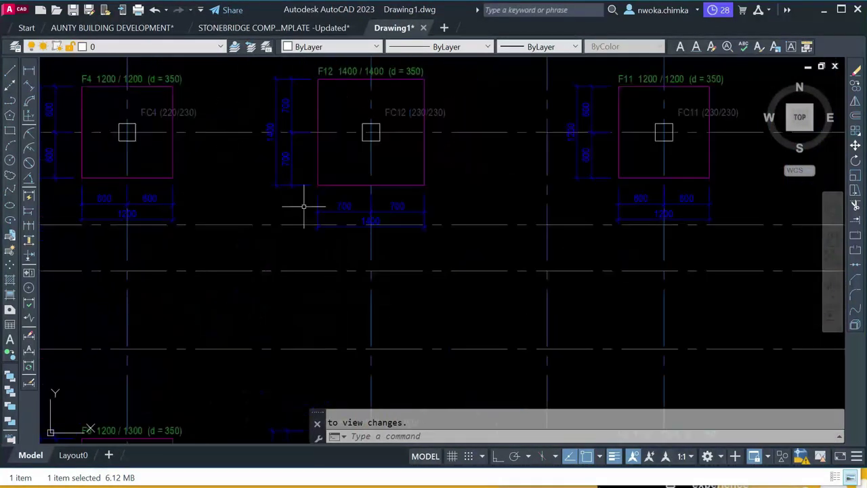
- Return to the Stonebridge template and review the pasted plans, beam details, column details and schedules beside the sample drawings
left_click(273, 28)
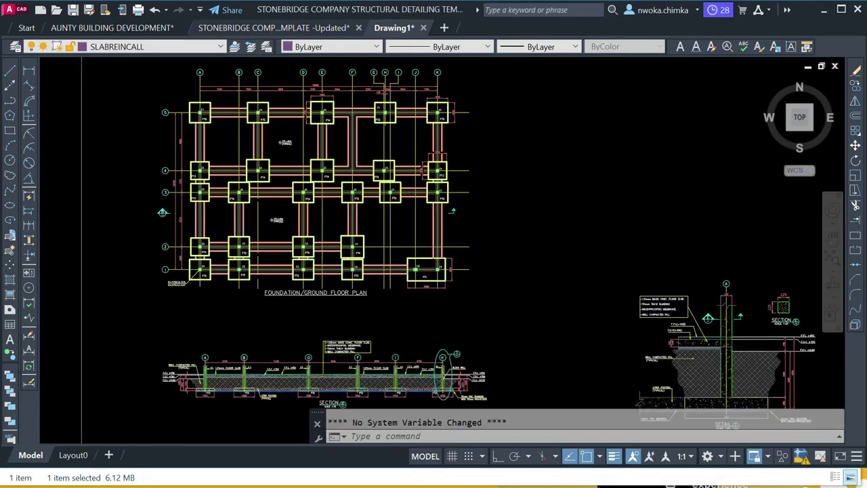
scroll(407, 177, "down", 4)
scroll(439, 210, "down", 2)
middle_click_drag(608, 281, 368, 203)
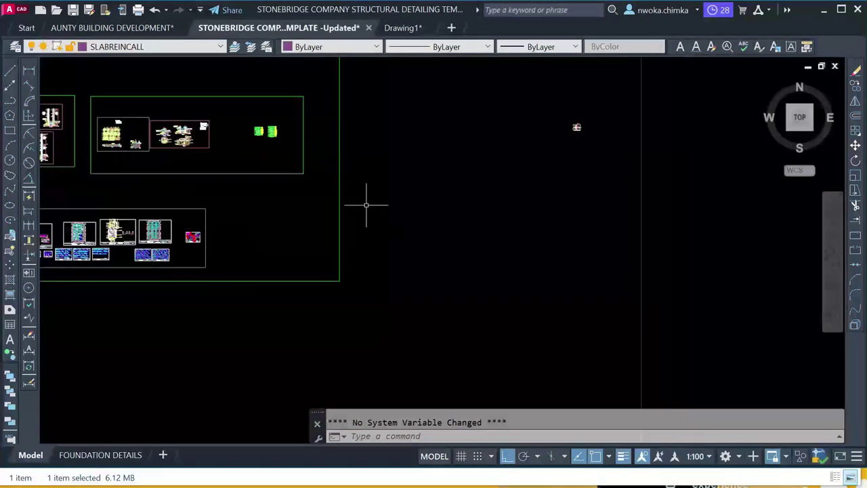
scroll(353, 206, "down", 2)
left_click_drag(632, 267, 425, 254)
scroll(594, 203, "up", 8)
middle_click_drag(575, 162, 360, 238)
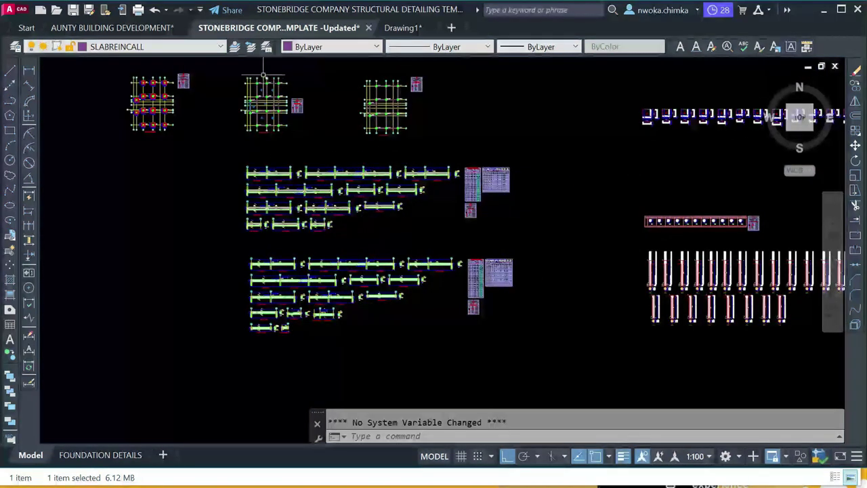
scroll(261, 77, "up", 6)
scroll(334, 107, "down", 4)
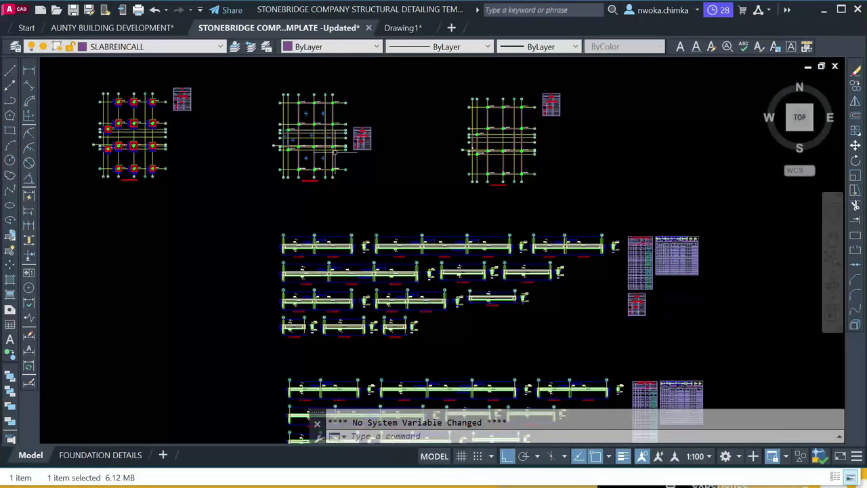
scroll(335, 153, "down", 3)
scroll(569, 142, "up", 4)
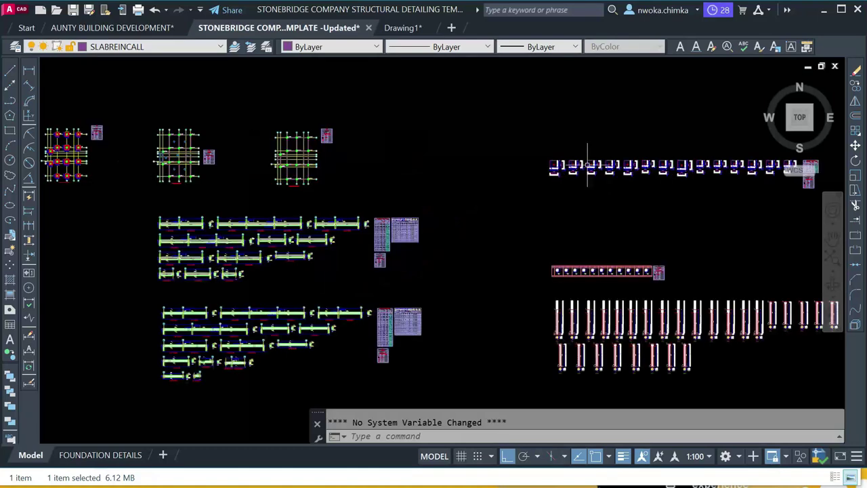
scroll(556, 156, "down", 10)
middle_click_drag(263, 242, 679, 258)
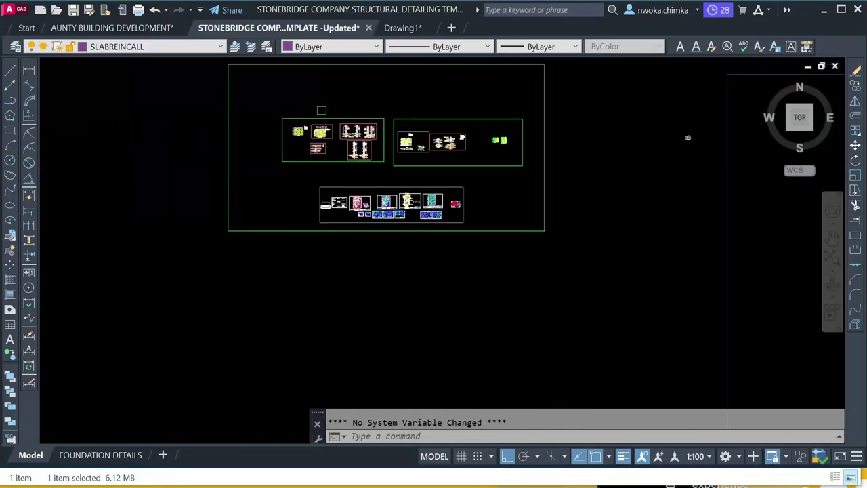
- Examine the sample project's cover sheet, general notes, foundation plan sheet and column base details in the template
scroll(689, 138, "up", 4)
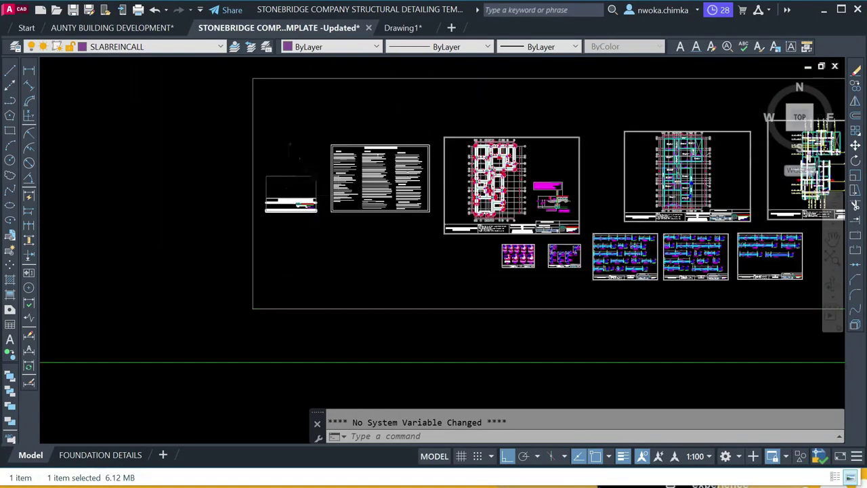
scroll(298, 203, "up", 5)
scroll(271, 218, "down", 3)
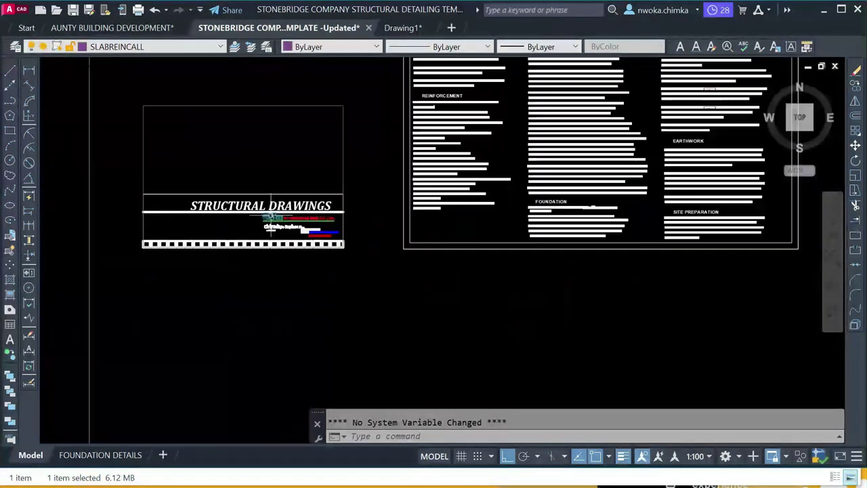
scroll(274, 192, "down", 5)
middle_click_drag(552, 210, 296, 204)
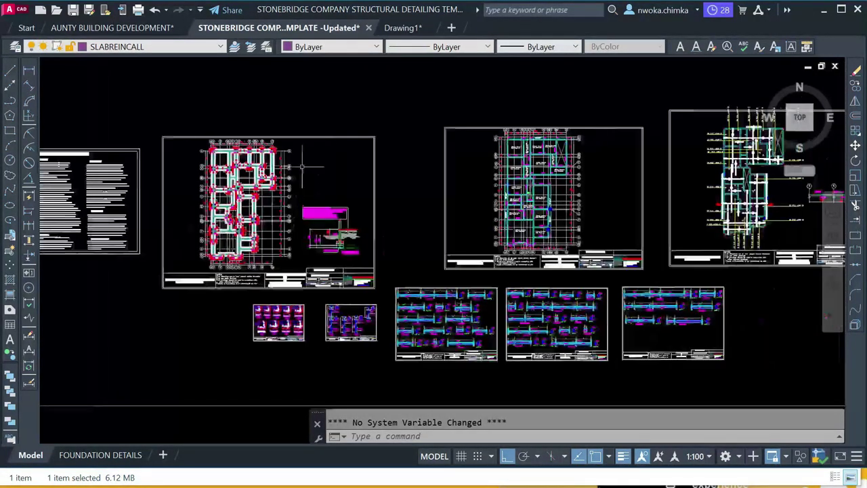
scroll(302, 318, "up", 10)
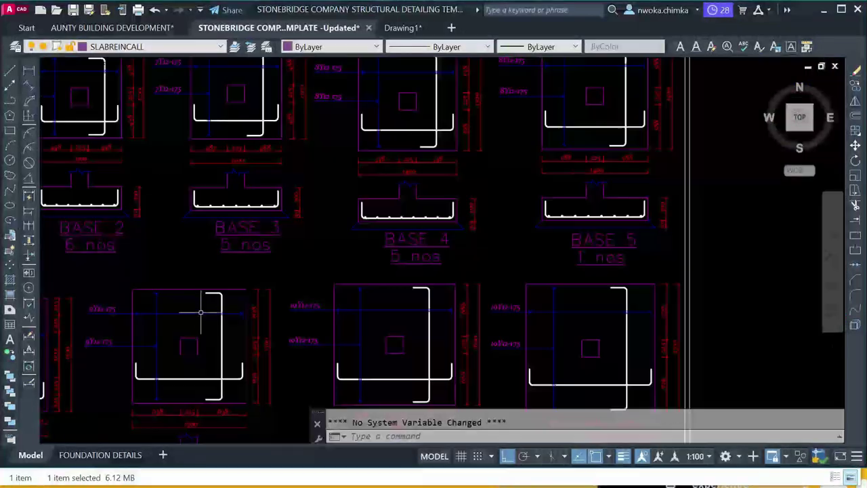
scroll(299, 242, "up", 2)
scroll(271, 170, "down", 2)
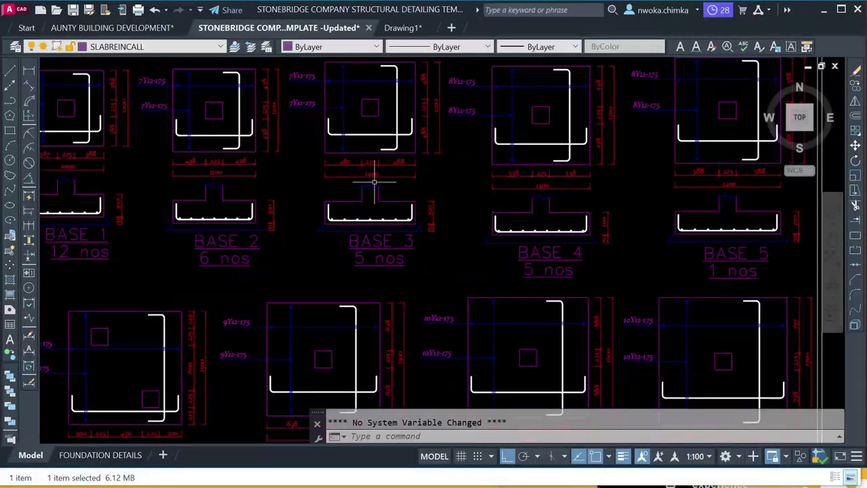
- Switch to Drawing1 and examine the original footing reinforcement plans and sections
left_click(401, 27)
scroll(498, 163, "down", 3)
scroll(497, 163, "down", 8)
scroll(379, 215, "up", 6)
scroll(403, 164, "down", 1)
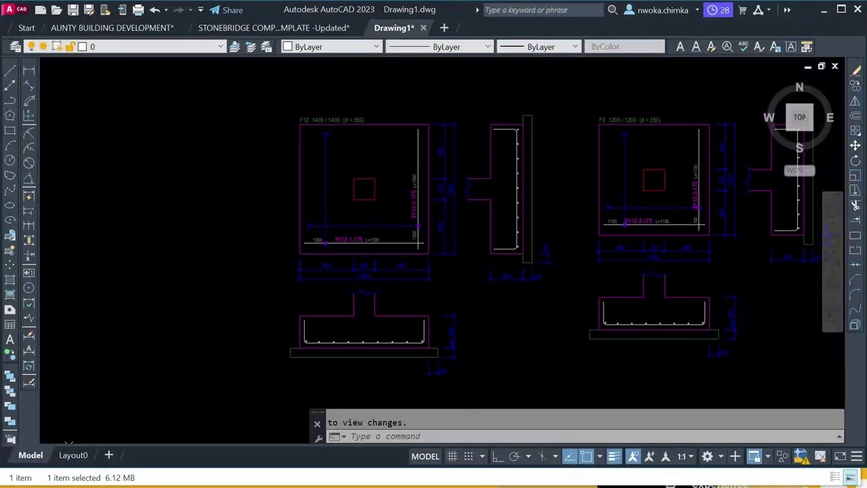
- Return to the template and review the sample project's beam detail sheets and floor plan sheets
left_click(286, 27)
scroll(383, 184, "down", 2)
scroll(383, 185, "up", 2)
scroll(383, 184, "down", 3)
scroll(237, 311, "up", 10)
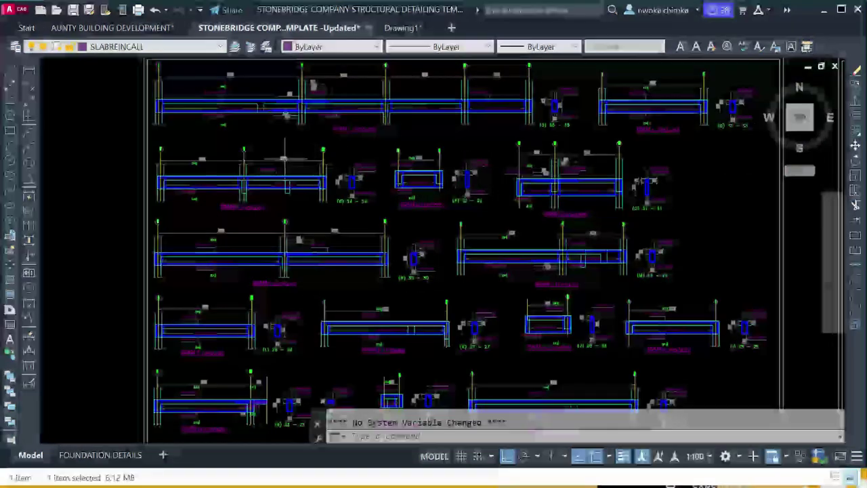
scroll(237, 311, "down", 10)
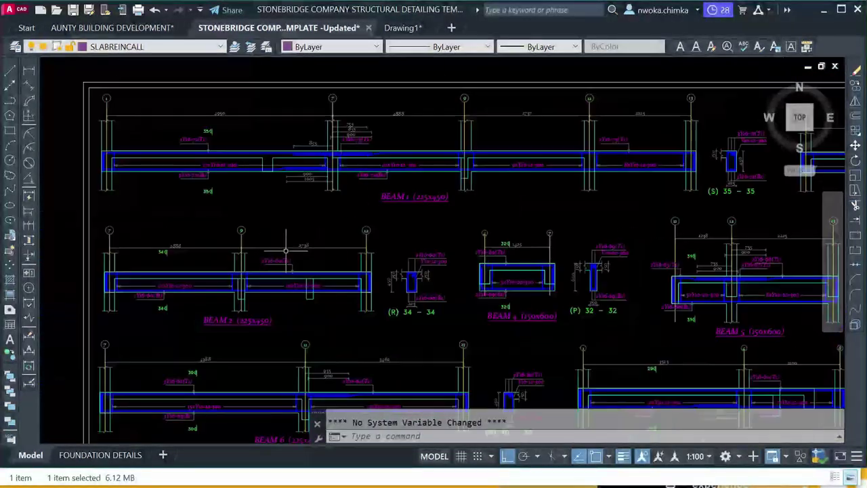
scroll(326, 237, "up", 1)
middle_click_drag(588, 292, 165, 236)
scroll(140, 139, "up", 4)
scroll(246, 156, "up", 2)
scroll(281, 214, "down", 8)
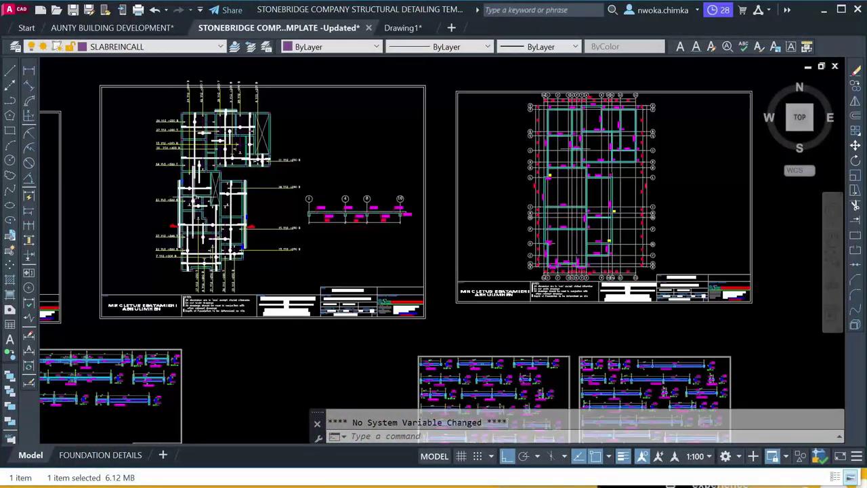
scroll(427, 229, "up", 2)
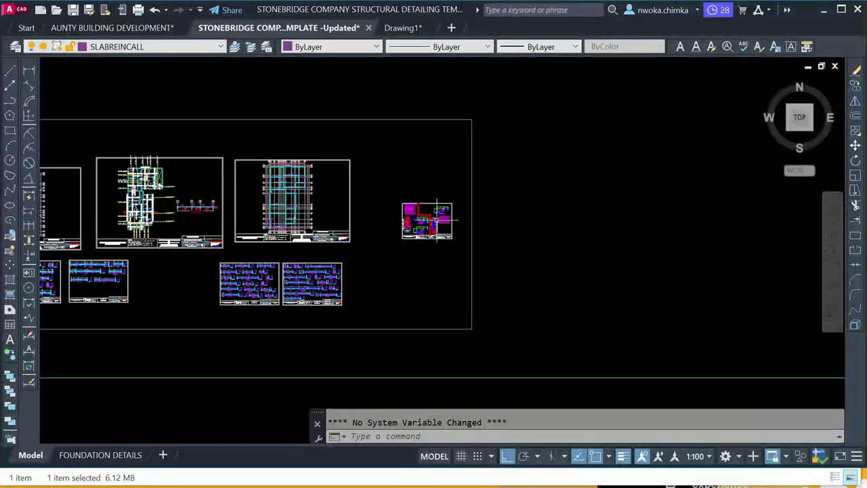
- Check Drawing1's footing details against the template's sample project sheets once more
left_click(407, 28)
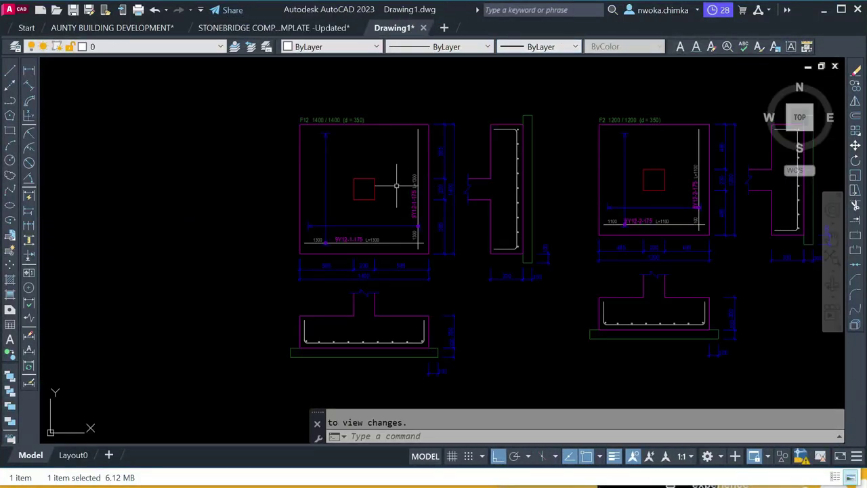
left_click(291, 29)
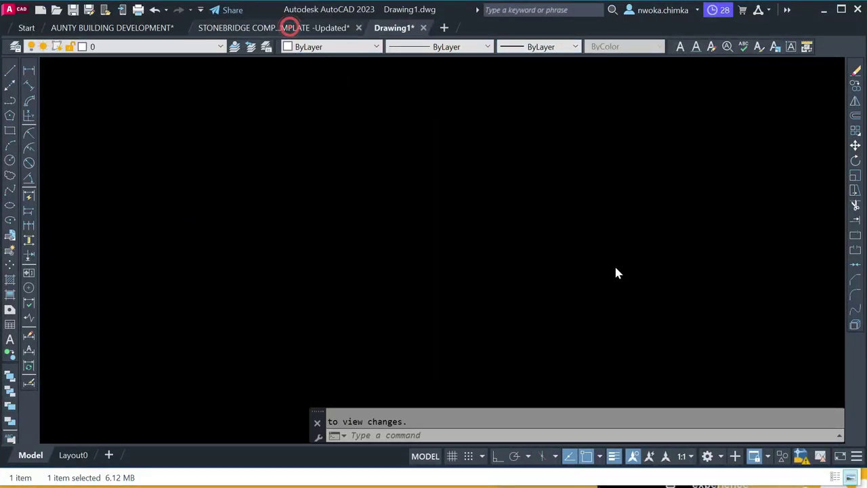
scroll(587, 244, "down", 7)
scroll(593, 234, "up", 4)
scroll(486, 252, "up", 10)
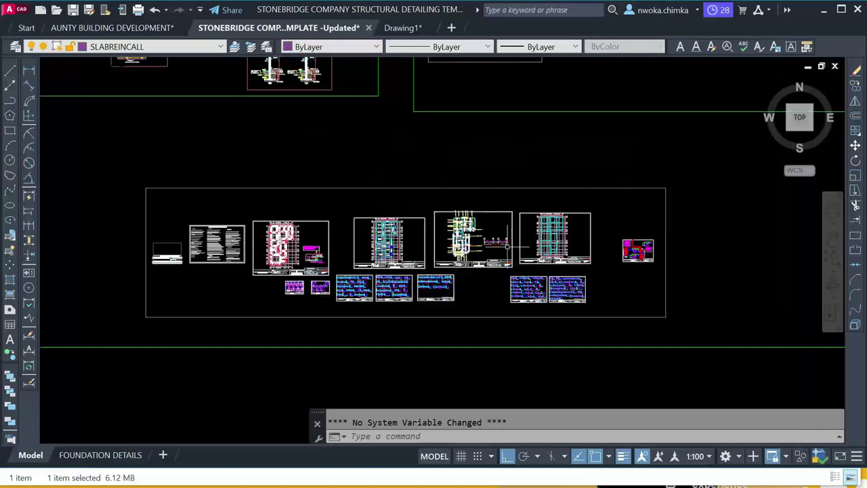
scroll(347, 168, "down", 10)
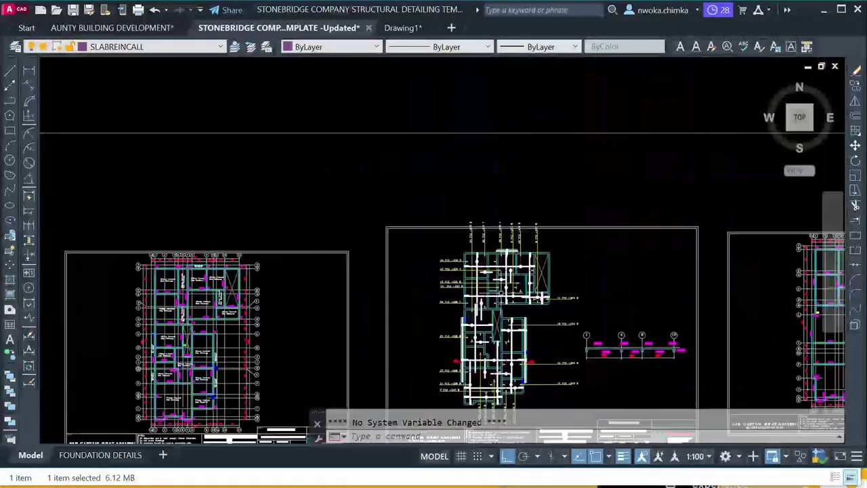
- Examine the template's sample slab reinforcement plan and its section A at close range
scroll(658, 229, "up", 5)
scroll(291, 216, "up", 8)
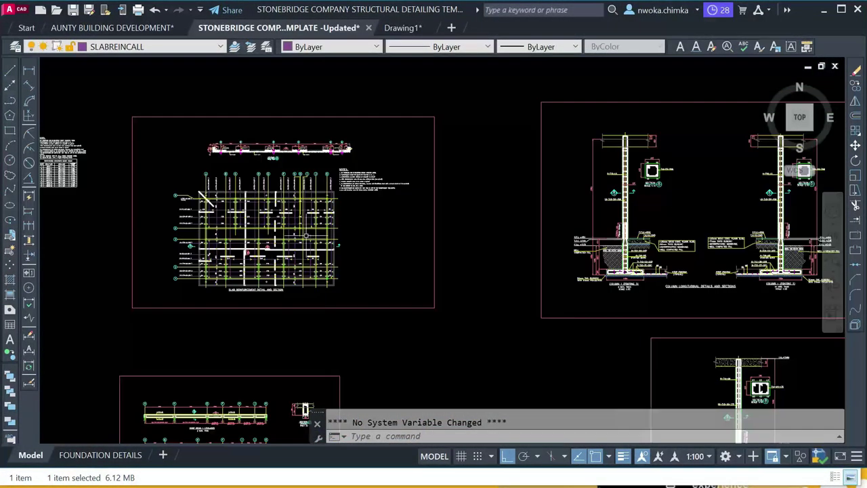
scroll(313, 233, "down", 3)
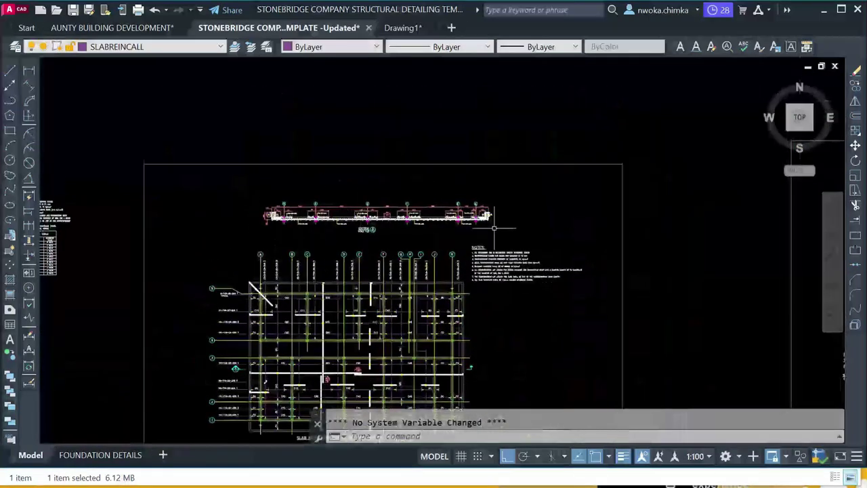
scroll(299, 221, "up", 6)
scroll(234, 185, "up", 3)
scroll(259, 185, "down", 9)
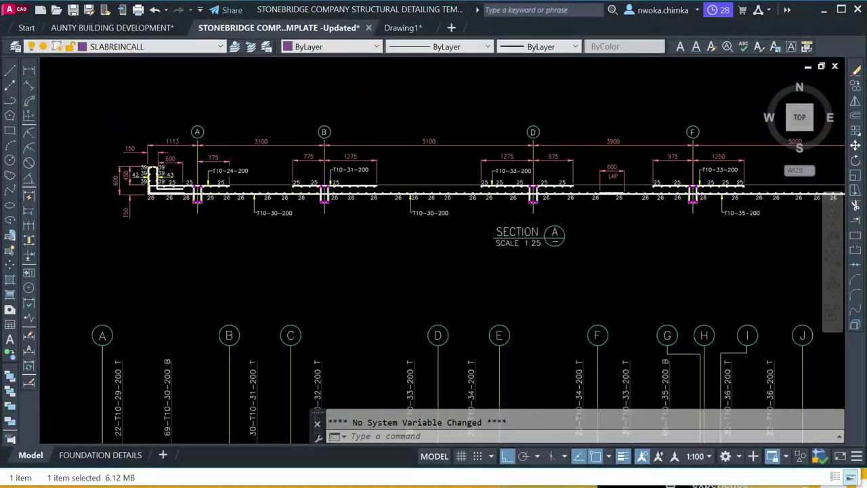
middle_click_drag(553, 228, 383, 201)
scroll(384, 201, "down", 5)
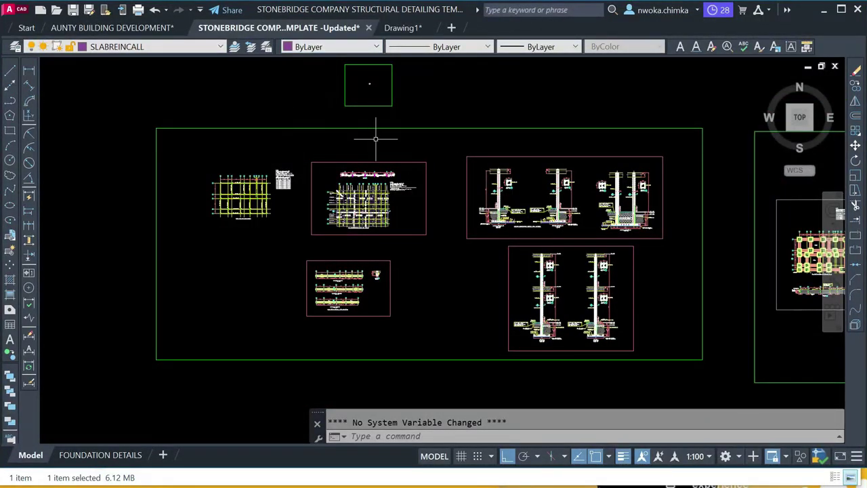
- Read the title block of the sample first floor beam sheet and open the FOUNDATION DETAILS layout
scroll(376, 139, "down", 2)
scroll(156, 162, "up", 10)
scroll(203, 168, "up", 4)
scroll(238, 166, "down", 10)
scroll(300, 174, "up", 8)
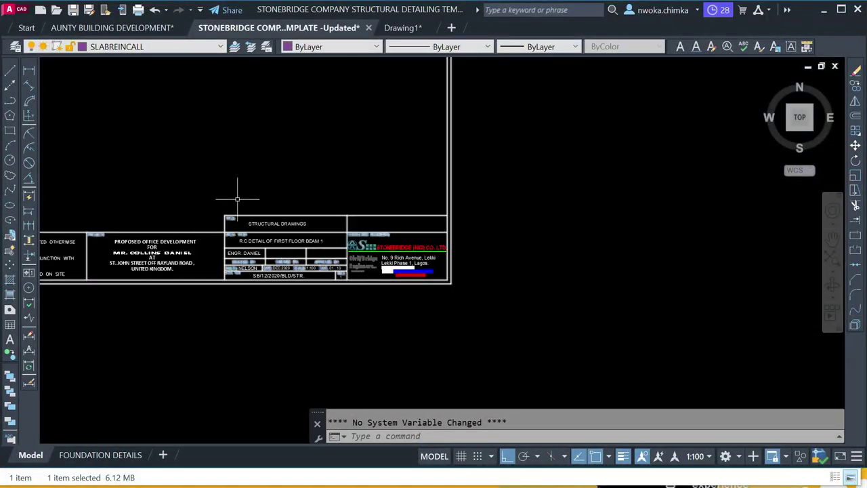
scroll(340, 259, "up", 2)
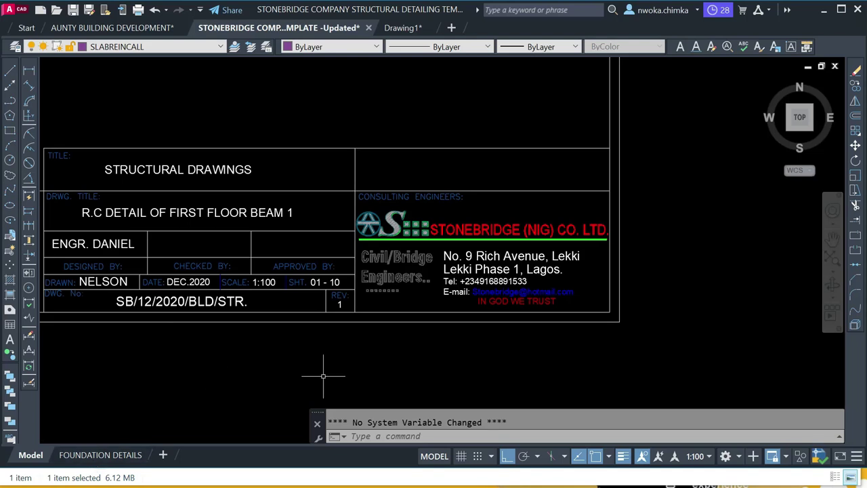
scroll(297, 173, "down", 8)
left_click(102, 455)
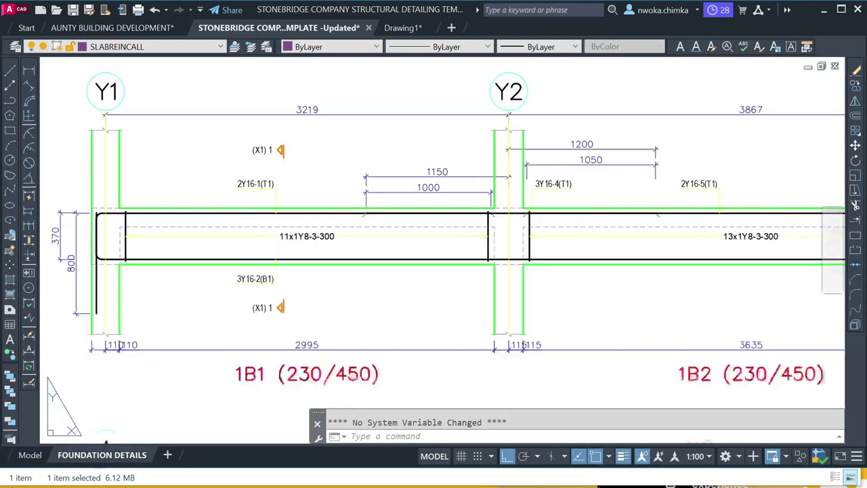
- Examine the FOUNDATION DETAILS layout's title block: consultant, drawing title, design and checking fields, client, notes and project boxes
scroll(472, 326, "up", 6)
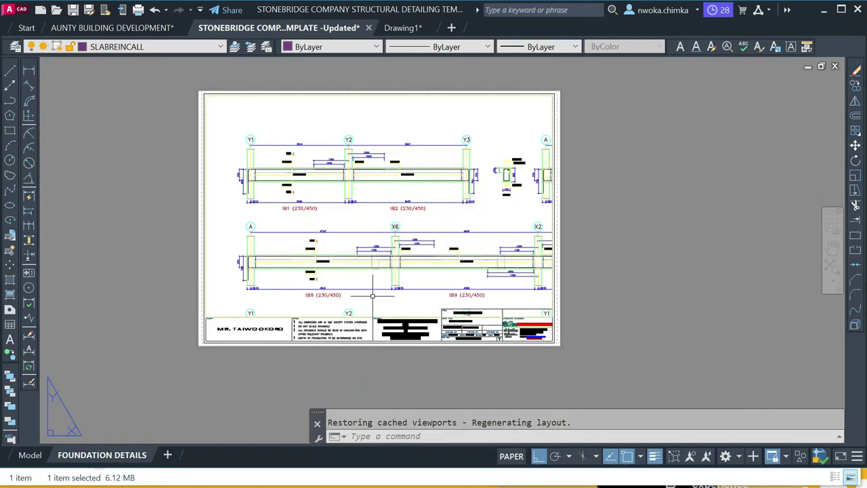
scroll(493, 273, "up", 3)
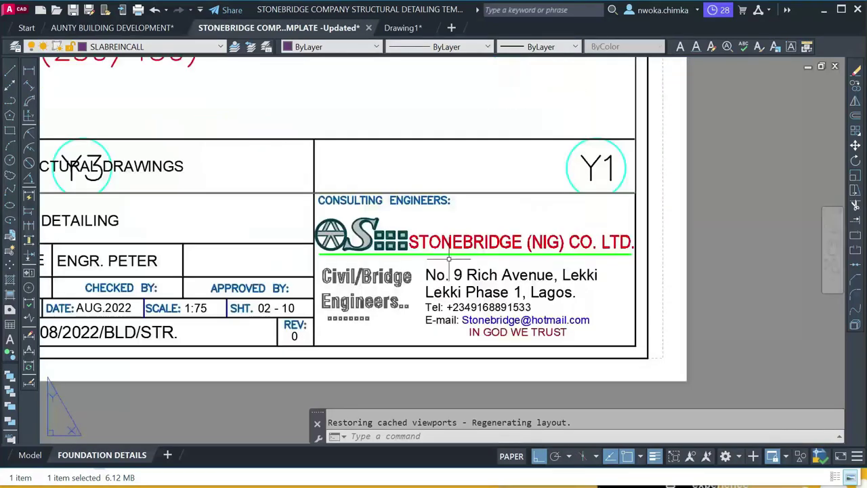
scroll(639, 252, "down", 4)
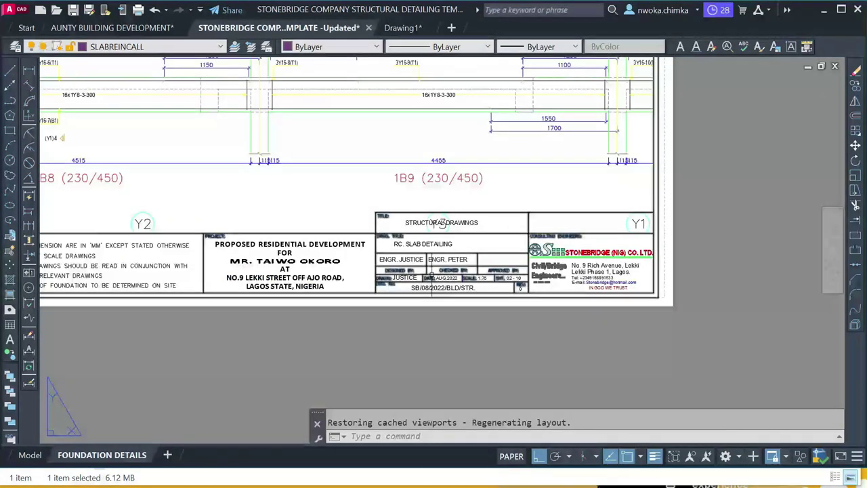
scroll(445, 273, "up", 6)
middle_click_drag(465, 280, 507, 280)
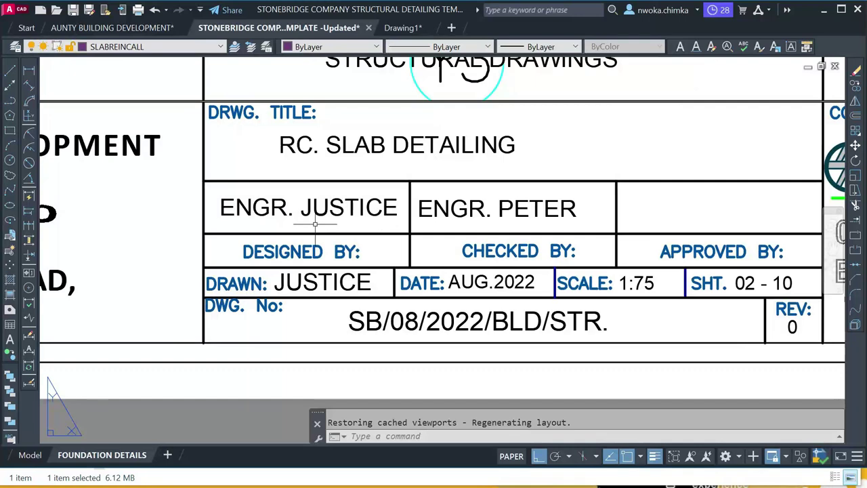
scroll(315, 223, "down", 4)
scroll(387, 233, "up", 2)
scroll(254, 291, "down", 2)
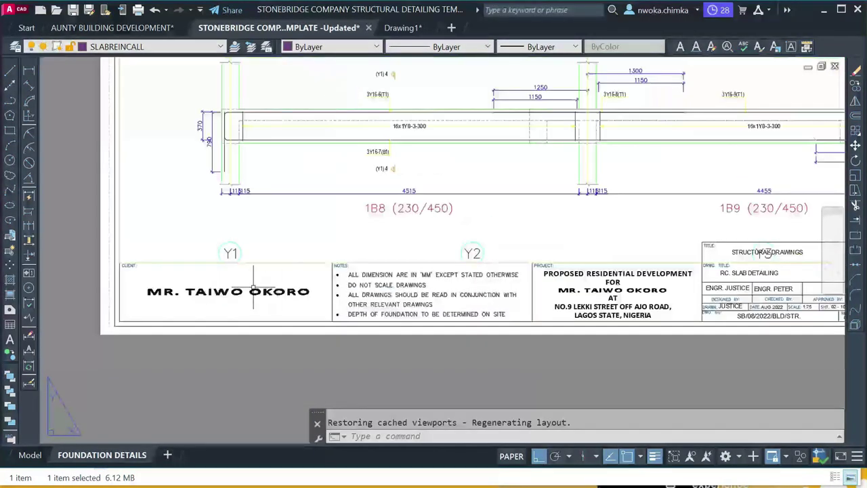
scroll(154, 283, "up", 2)
scroll(98, 261, "down", 2)
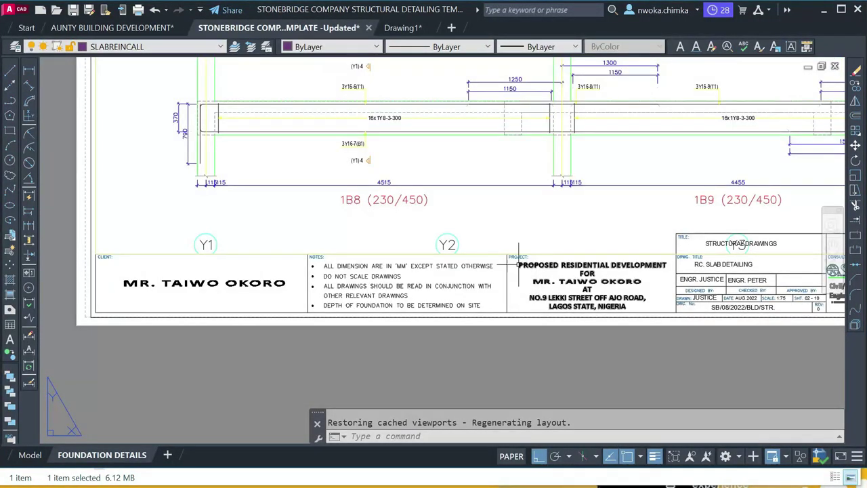
scroll(519, 264, "up", 1)
scroll(434, 216, "down", 5)
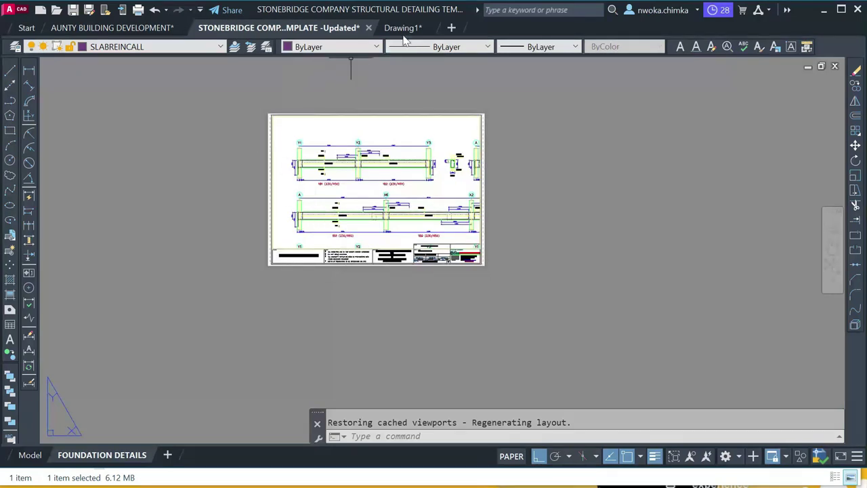
- Return to the template's model space and erase the two vertical dimensions beside grid Y1 on beam 1B1
left_click(407, 28)
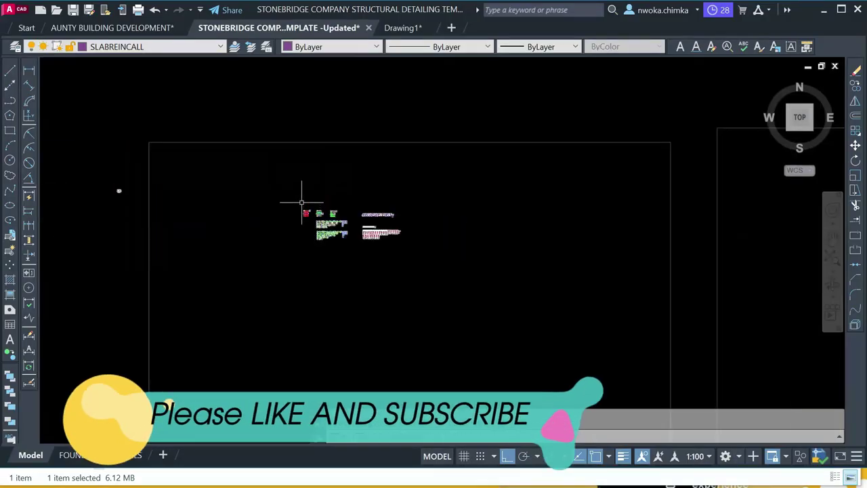
scroll(319, 231, "up", 2)
scroll(189, 150, "up", 3)
scroll(208, 103, "down", 3)
scroll(439, 219, "up", 6)
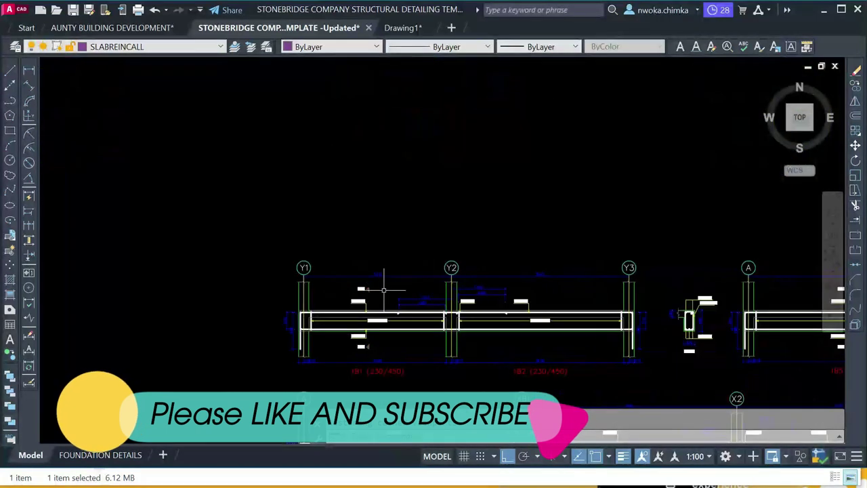
scroll(380, 273, "up", 2)
scroll(411, 250, "down", 4)
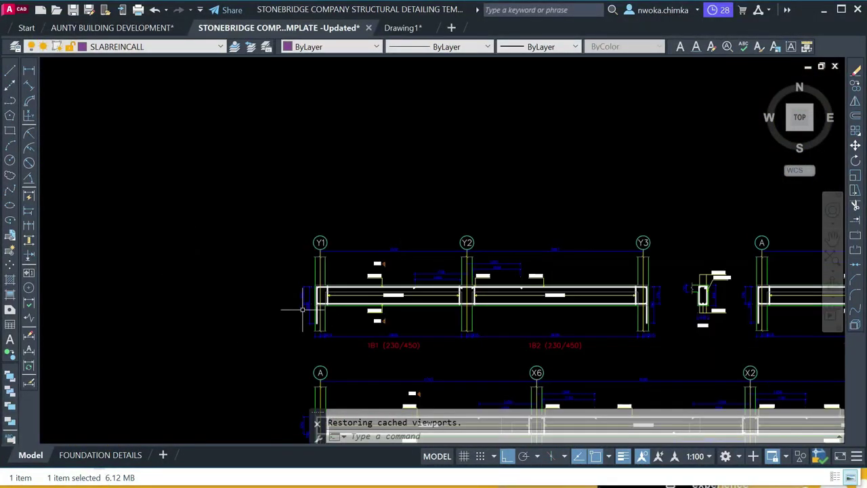
scroll(331, 261, "up", 6)
mouse_move(306, 194)
left_mouse_down()
mouse_move(219, 325)
mouse_move(213, 296)
left_mouse_up()
key("Delete")
scroll(296, 222, "down", 5)
scroll(391, 208, "up", 4)
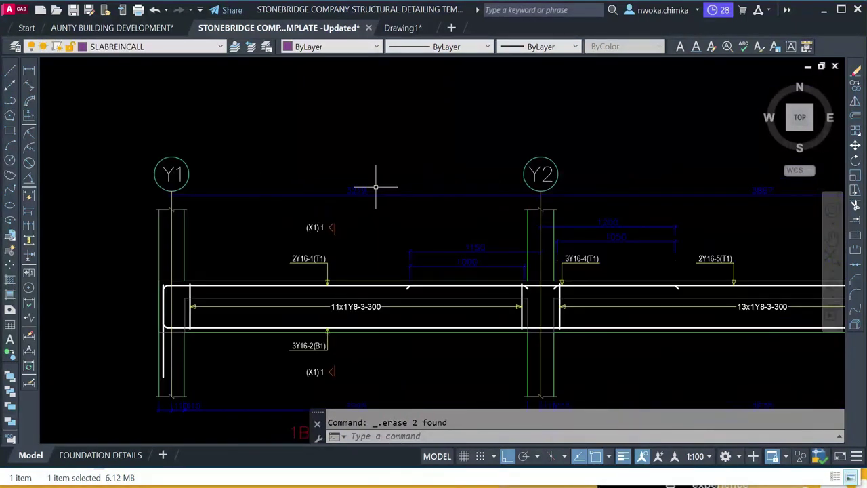
- Select all dimensions similar to beam 1B1's Y1–Y2 span dimension and open their properties
right_click(367, 142)
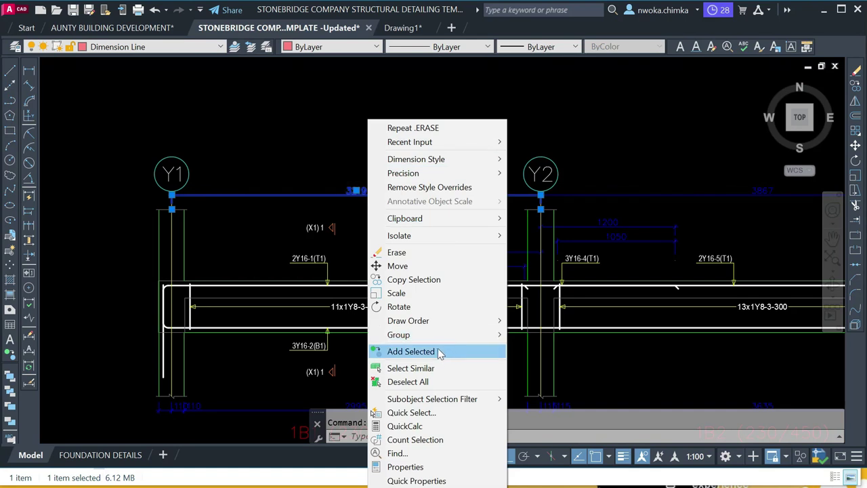
left_click(409, 368)
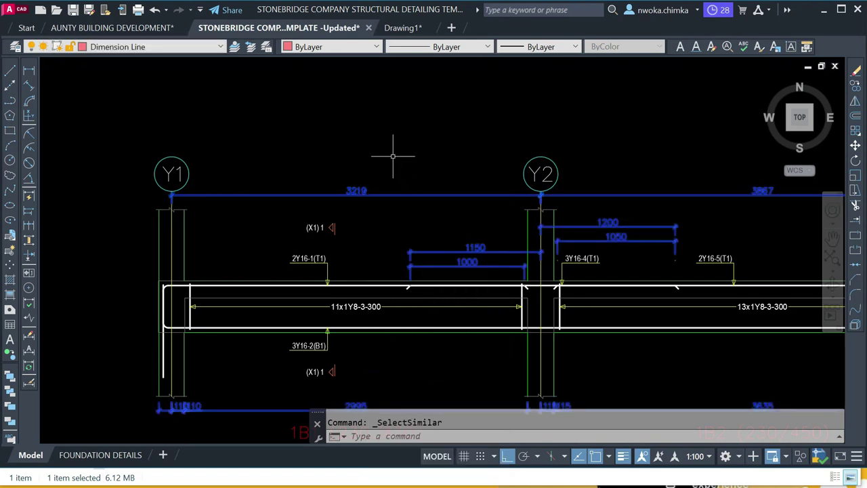
type("ch")
key("Return")
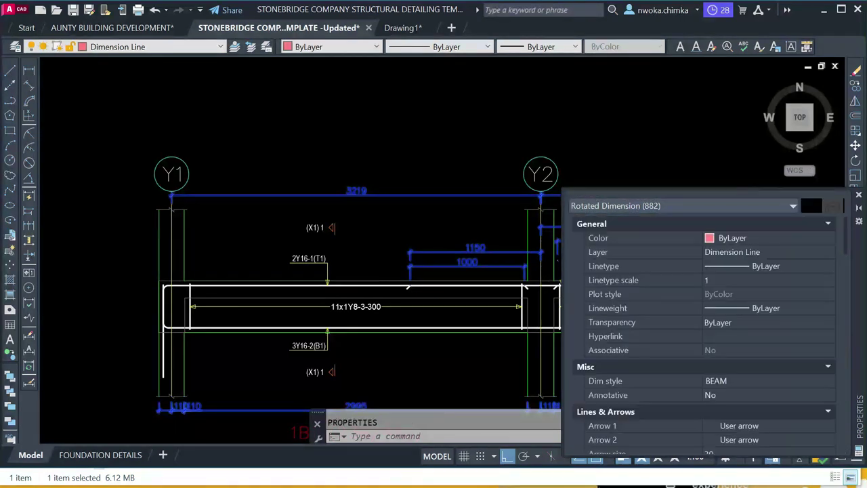
- Set the dimension style of all the selected rotated dimensions to NLNG DIM 40
scroll(749, 359, "down", 4)
left_click(738, 371)
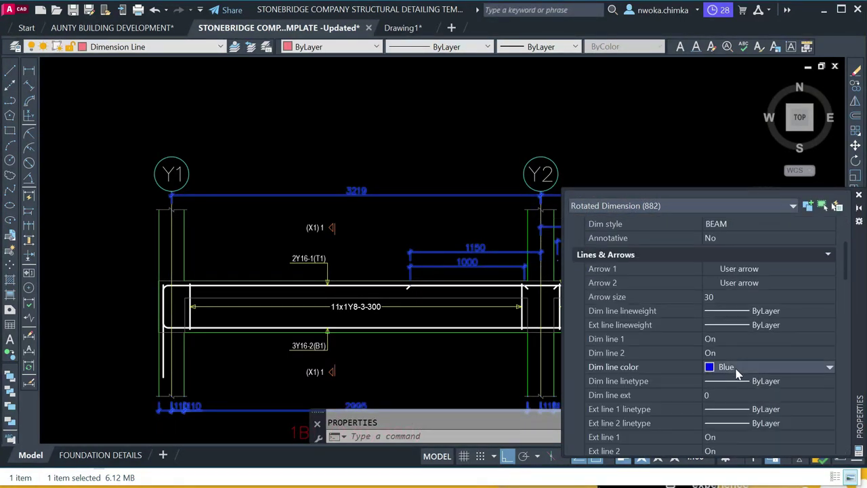
scroll(740, 317, "up", 4)
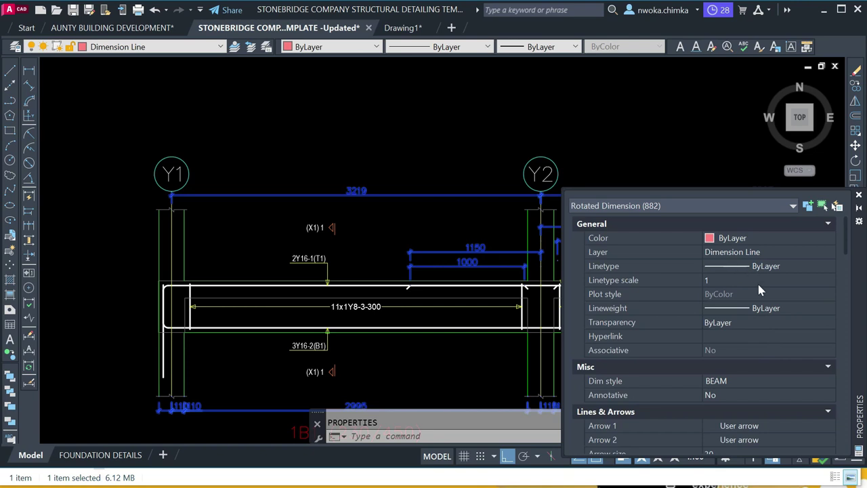
scroll(771, 372, "down", 1)
left_click(757, 339)
left_click(757, 340)
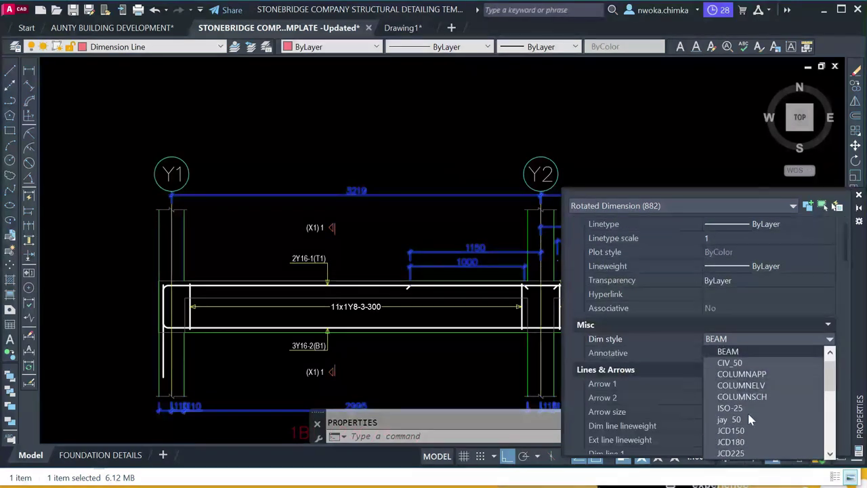
scroll(752, 393, "down", 1)
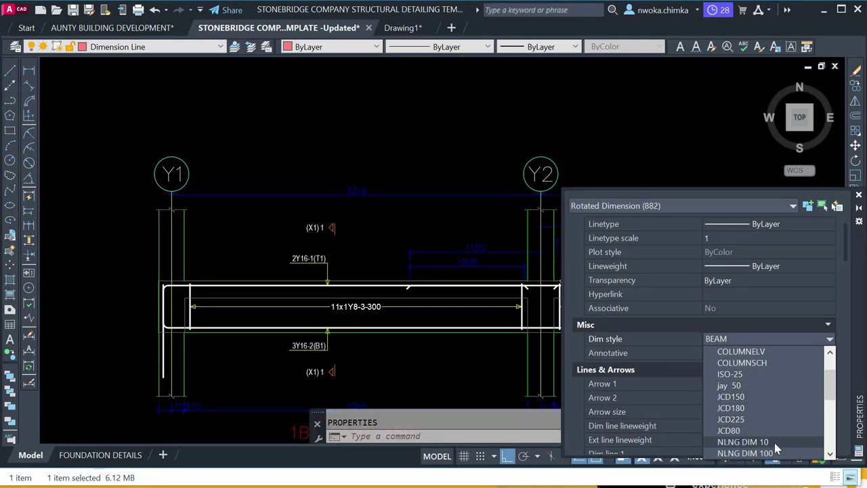
scroll(774, 444, "down", 2)
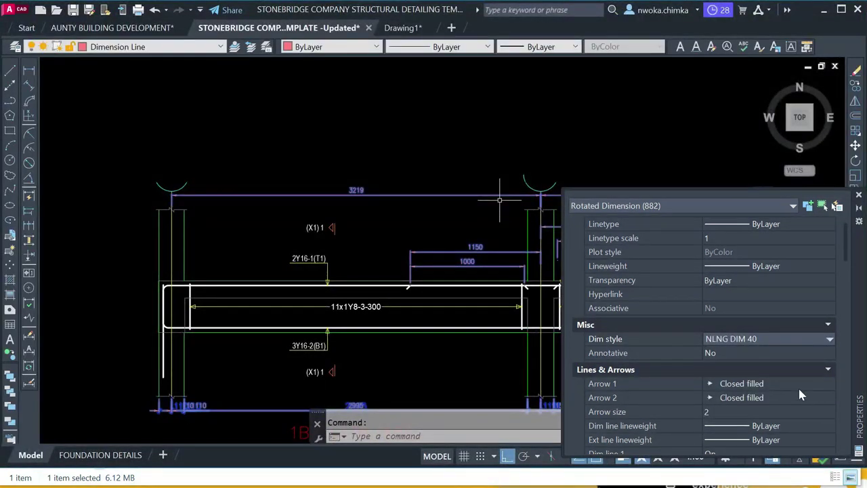
- Review the line and arrow properties of the restyled dimensions, close their properties and clear the selection
scroll(769, 393, "down", 4)
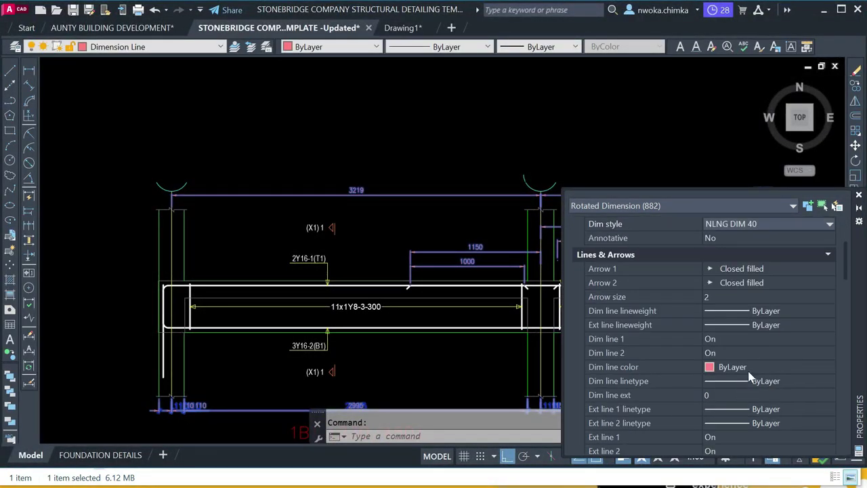
scroll(751, 375, "down", 2)
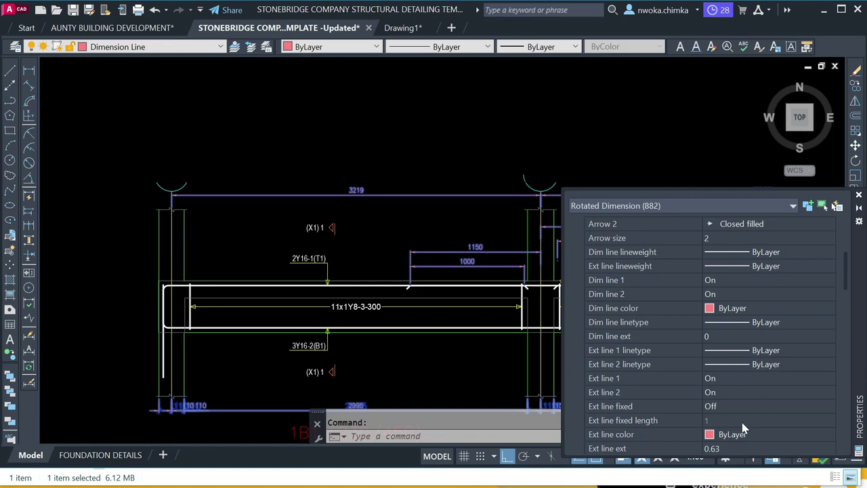
scroll(743, 427, "down", 2)
left_click(372, 191)
scroll(303, 199, "down", 3)
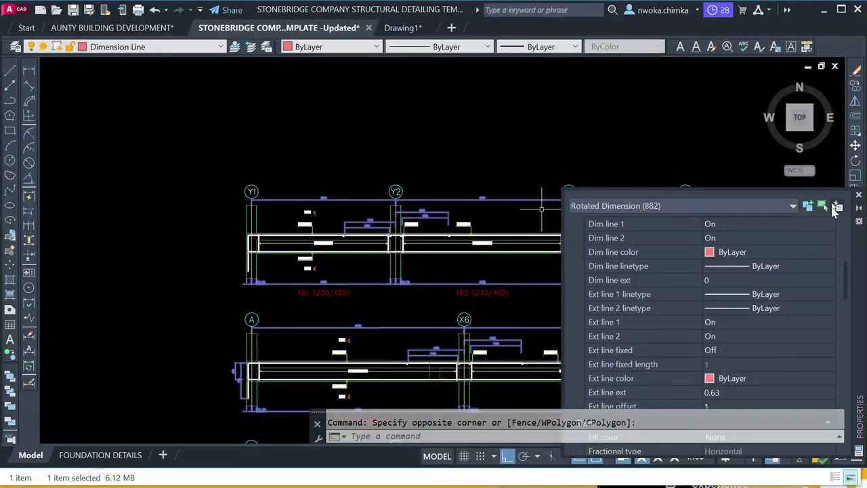
left_click(859, 196)
scroll(350, 184, "down", 6)
middle_click_drag(428, 358, 367, 243)
scroll(366, 242, "up", 10)
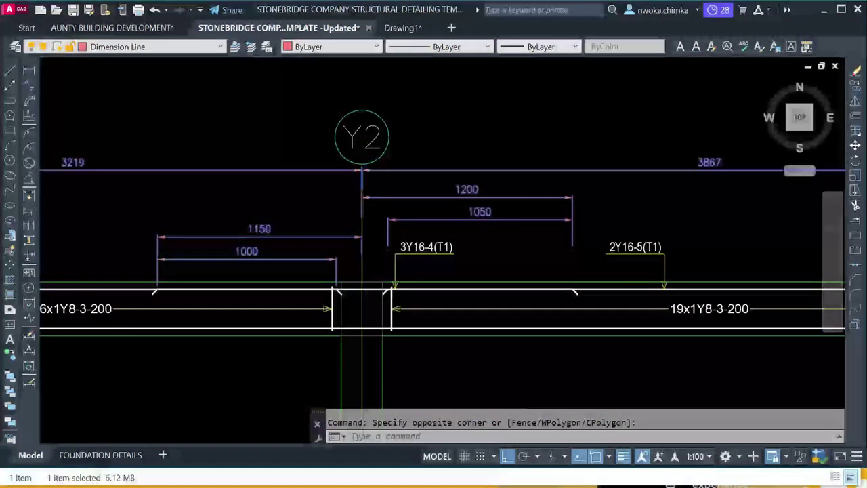
middle_click_drag(256, 215, 314, 229)
key("Escape")
- Inspect the restyled dimensions along beams 2B1 and 2B2 and around section (X1) 1-1
scroll(315, 229, "down", 6)
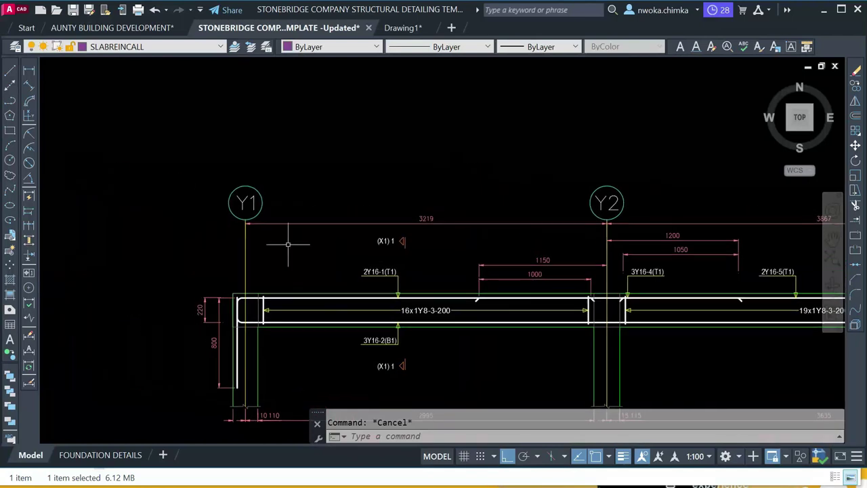
middle_click_drag(321, 200, 284, 133)
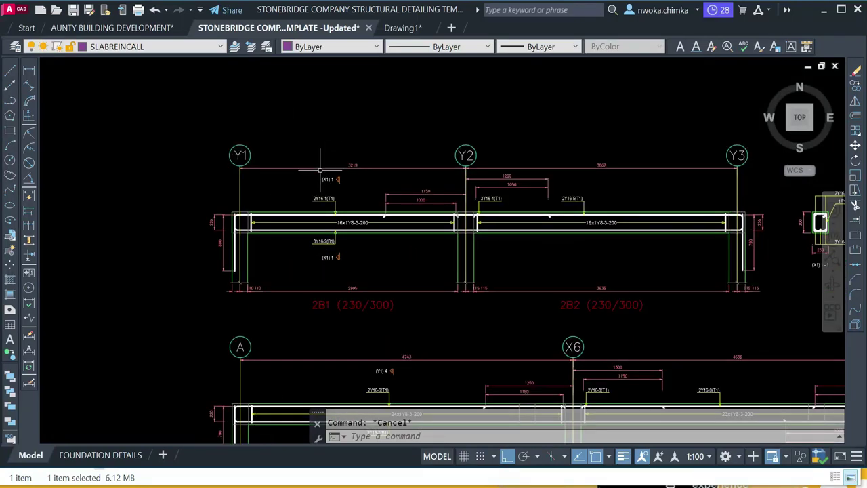
scroll(269, 326, "up", 4)
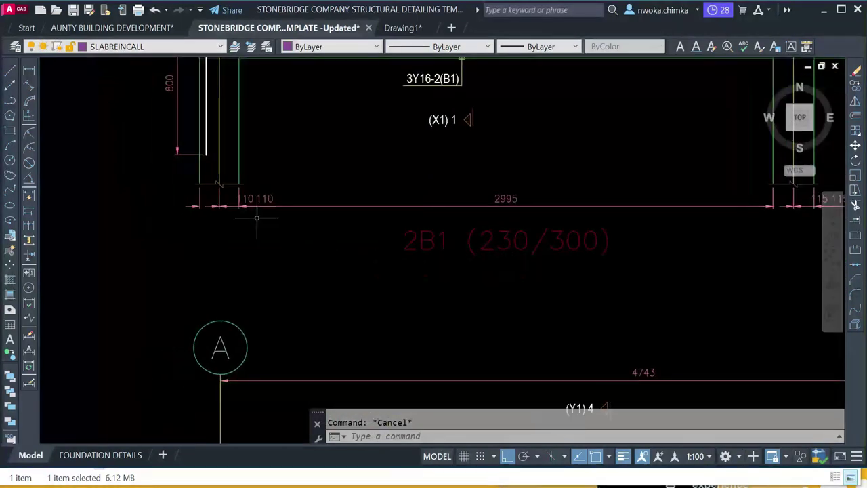
left_click(280, 196)
left_click(288, 198)
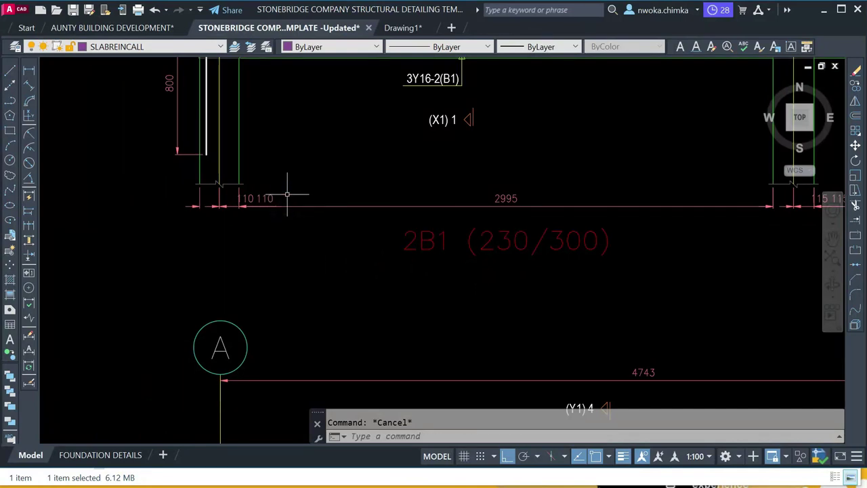
scroll(328, 203, "down", 6)
middle_click_drag(468, 186, 335, 204)
scroll(317, 171, "up", 4)
middle_click_drag(553, 187, 158, 181)
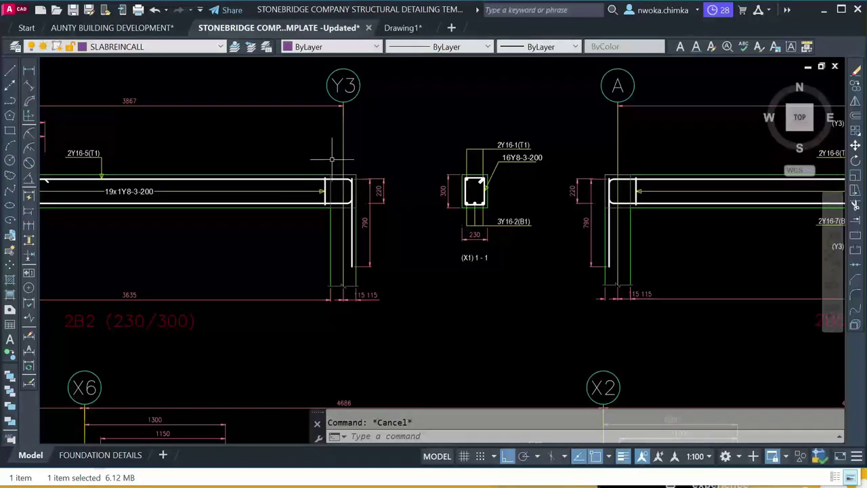
scroll(346, 195, "up", 4)
scroll(357, 155, "down", 4)
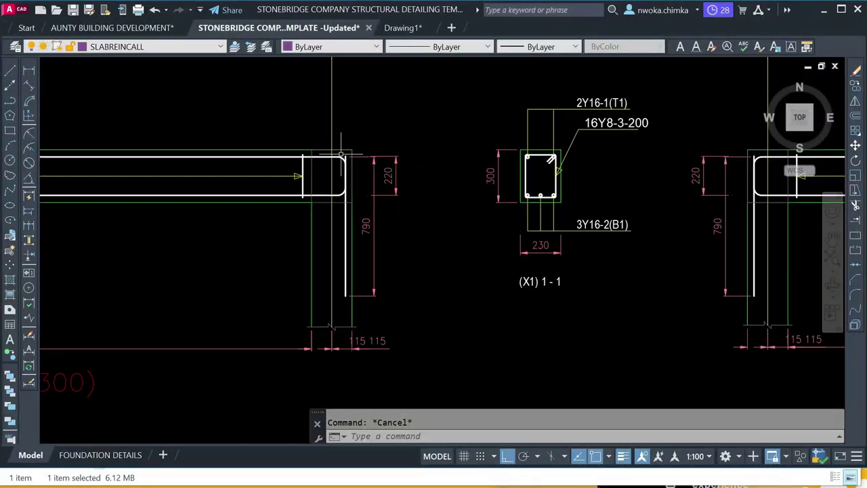
middle_click_drag(569, 163, 337, 156)
scroll(336, 155, "up", 4)
scroll(380, 157, "down", 4)
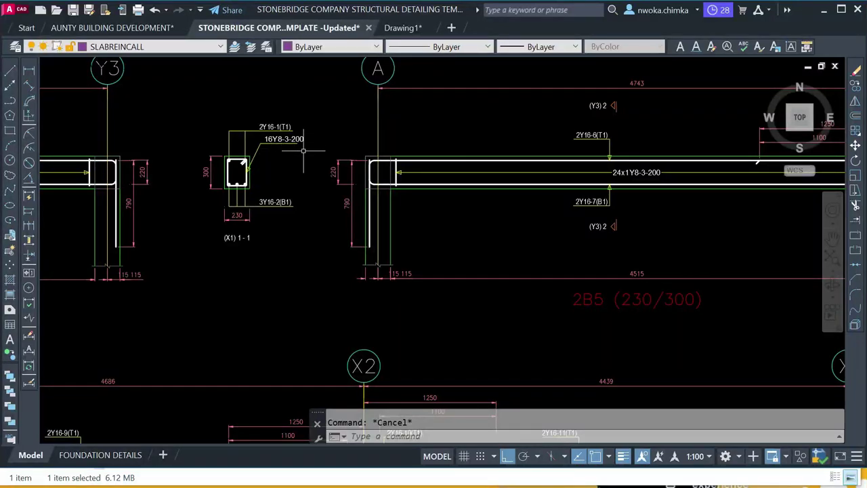
- Examine the template's sample footing details, including sections A and D and their plans, within the overall sheet arrangement
scroll(399, 175, "down", 11)
mouse_move(460, 178)
middle_mouse_down()
mouse_move(370, 197)
mouse_move(369, 233)
mouse_move(402, 198)
middle_mouse_up()
scroll(368, 183, "down", 2)
scroll(315, 173, "up", 2)
scroll(457, 197, "down", 10)
scroll(371, 198, "up", 8)
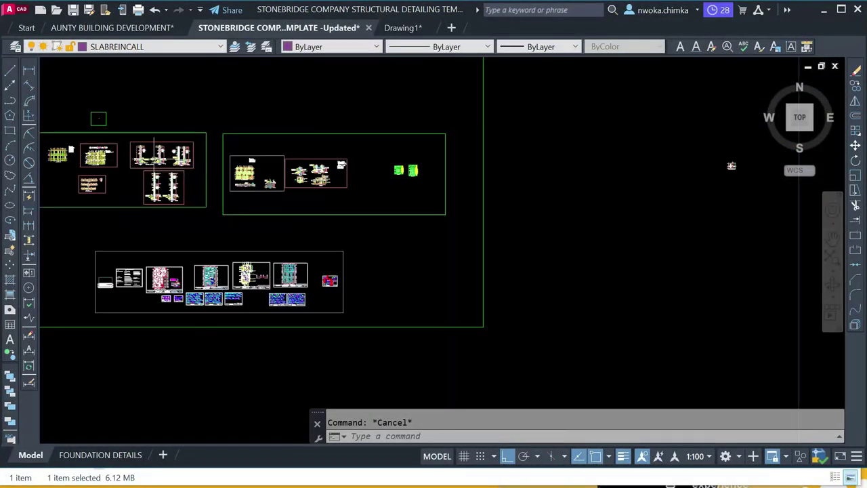
scroll(145, 161, "up", 4)
middle_click_drag(527, 214, 506, 215)
scroll(569, 190, "up", 4)
middle_click_drag(569, 189, 385, 163)
scroll(384, 154, "up", 2)
scroll(223, 170, "up", 2)
scroll(271, 189, "up", 4)
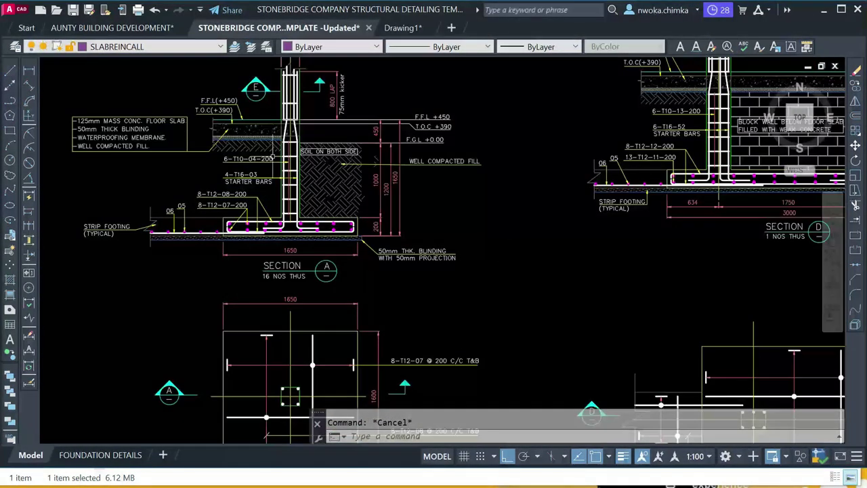
scroll(364, 200, "down", 3)
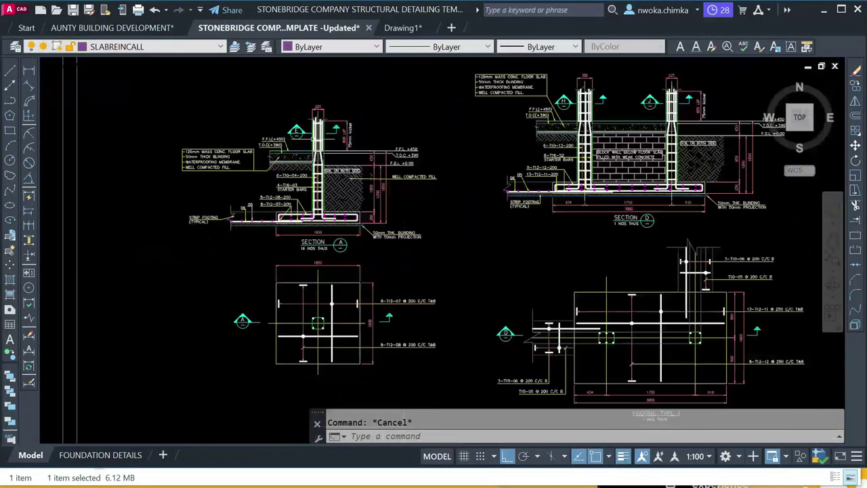
mouse_move(268, 29)
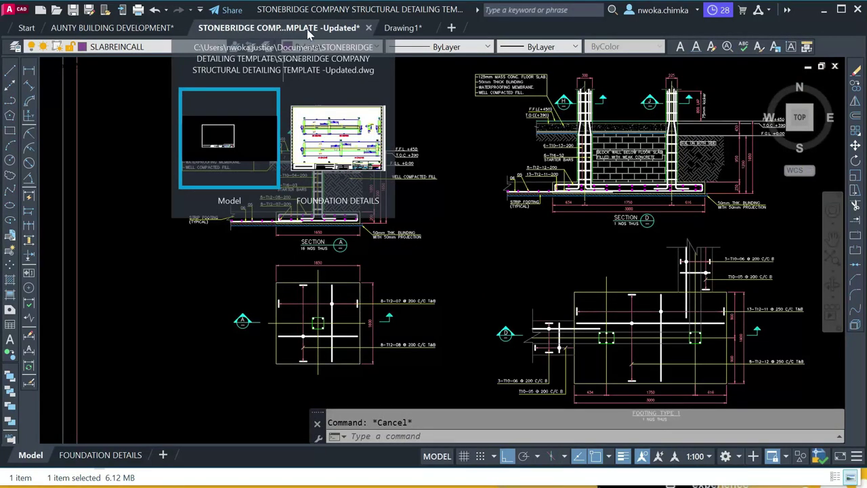
scroll(221, 116, "down", 6)
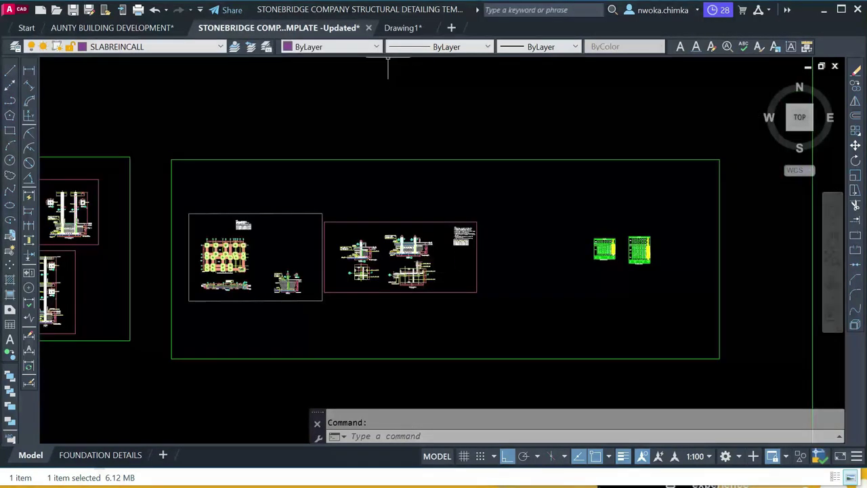
- Switch to Drawing1 and examine the reinforcement and dimensions of its footing plans and sections
left_click(404, 27)
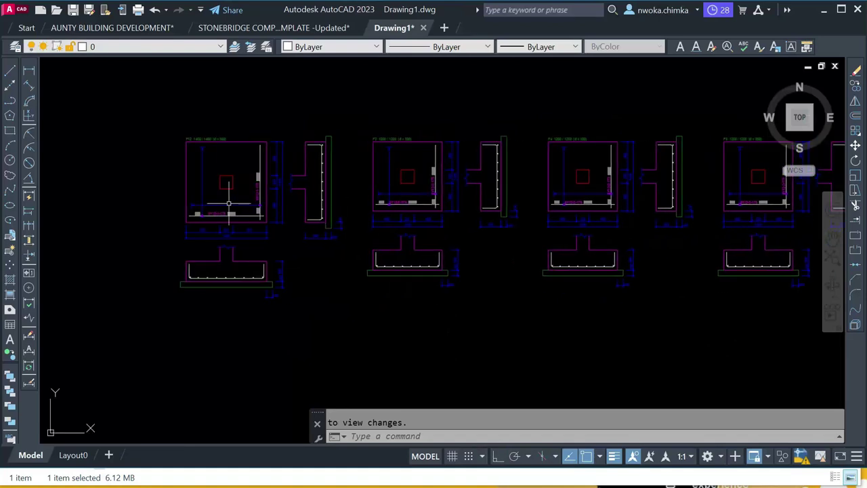
scroll(164, 194, "up", 4)
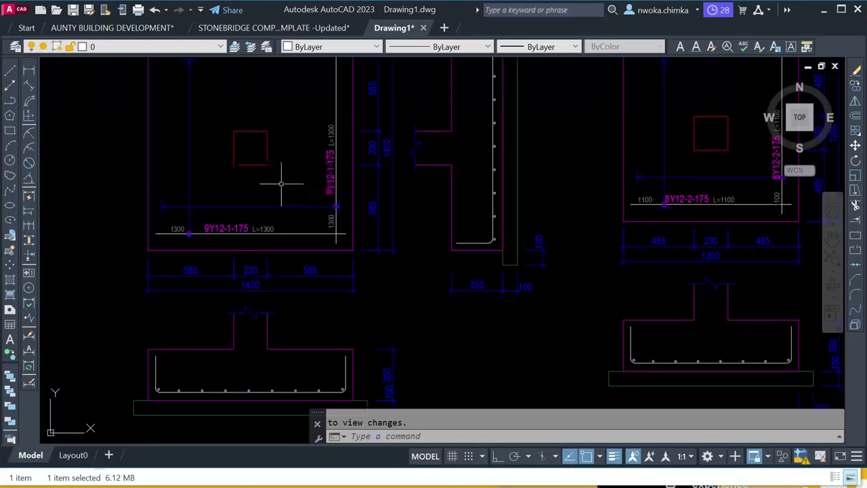
middle_click_drag(281, 183, 401, 145)
scroll(331, 244, "down", 6)
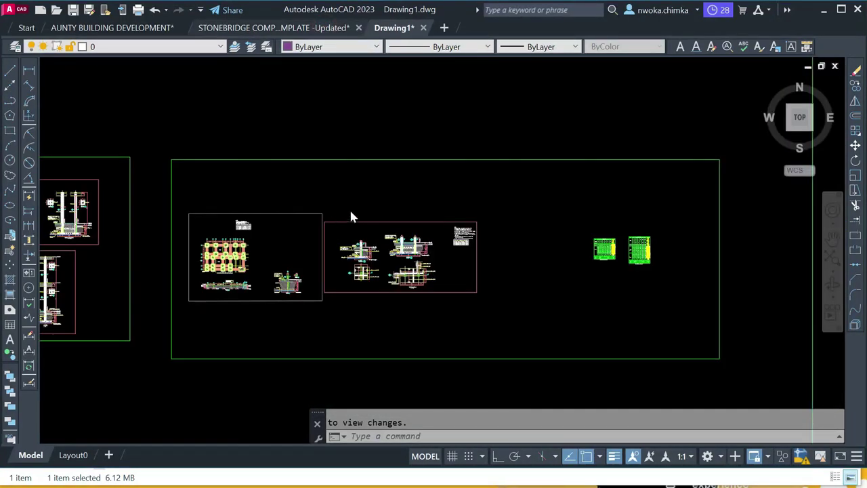
- Return to the Stonebridge template drawing and survey the imported foundation plan, framing plans and beam elevations beyond the template sheets
left_click(277, 27)
mouse_move(447, 254)
middle_mouse_down()
mouse_move(304, 228)
mouse_move(246, 205)
middle_mouse_up()
scroll(246, 205, "down", 2)
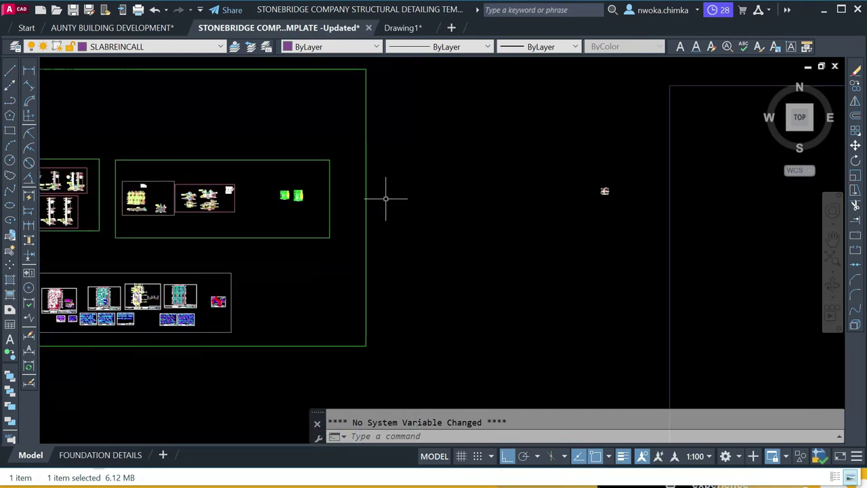
middle_click_drag(307, 298, 279, 204)
middle_click_drag(534, 201, 296, 237)
middle_click_drag(712, 215, 301, 223)
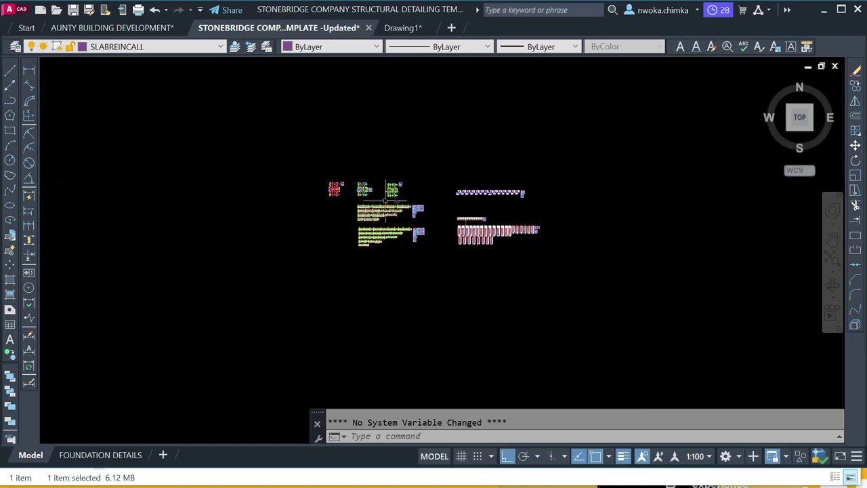
scroll(385, 200, "up", 6)
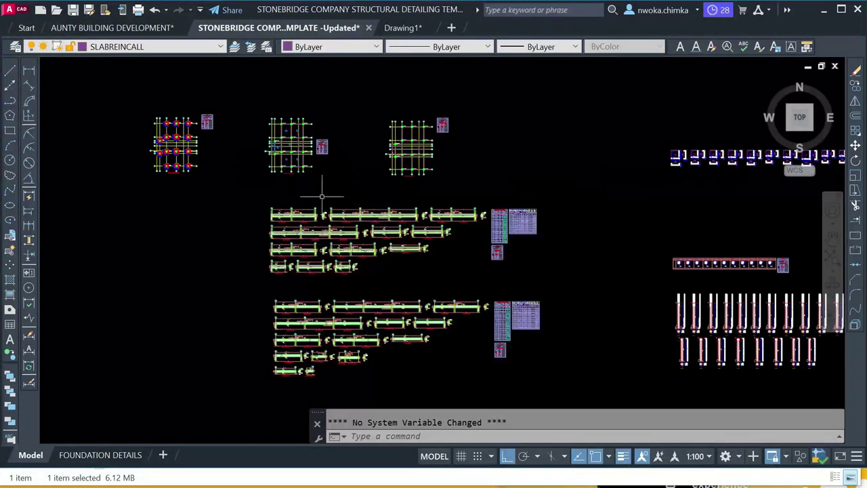
scroll(325, 191, "up", 2)
middle_click_drag(310, 153, 303, 204)
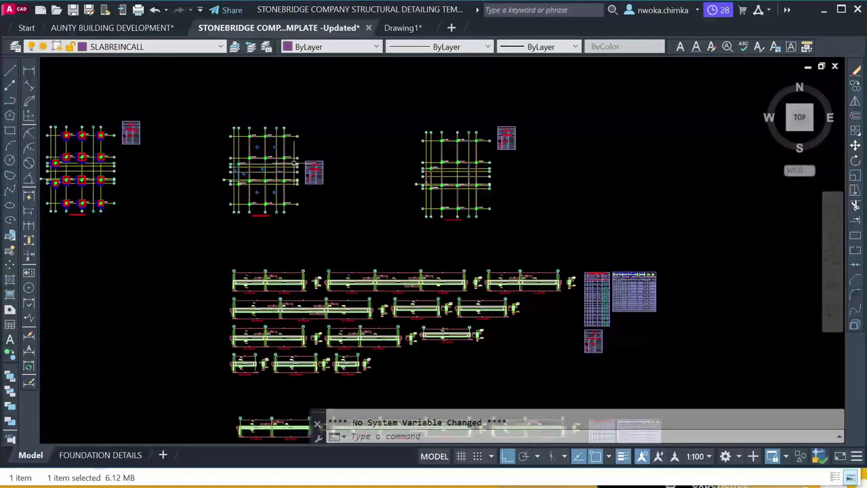
middle_click_drag(156, 175, 306, 160)
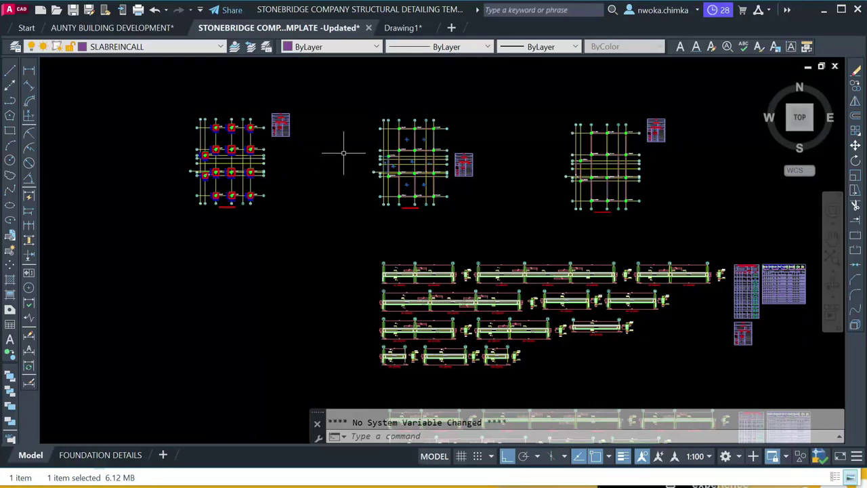
- Inspect the foundation plan and the neighbouring framing plan, including their grids and legend tables, leaving nothing selected
scroll(314, 198, "up", 7)
left_click(323, 146)
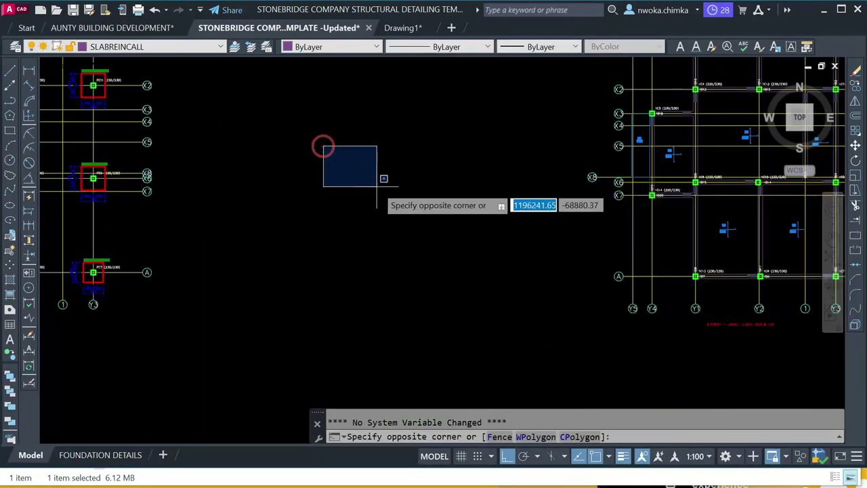
key("Escape")
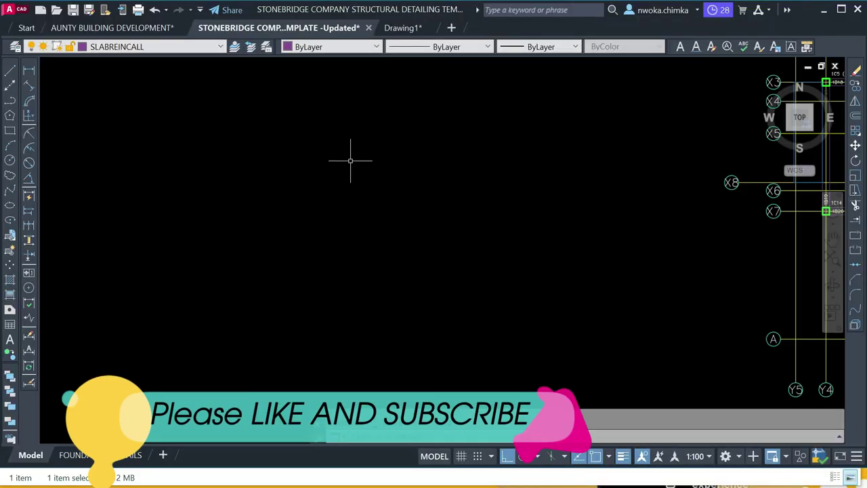
scroll(382, 149, "down", 3)
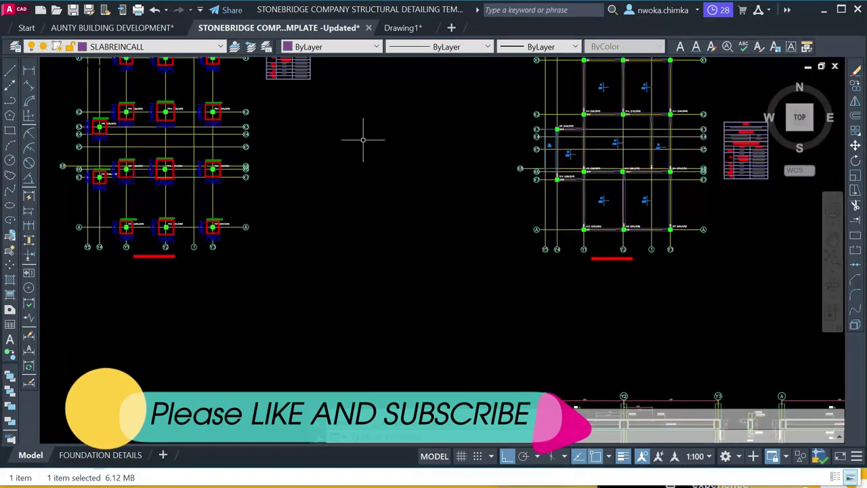
scroll(379, 193, "down", 3)
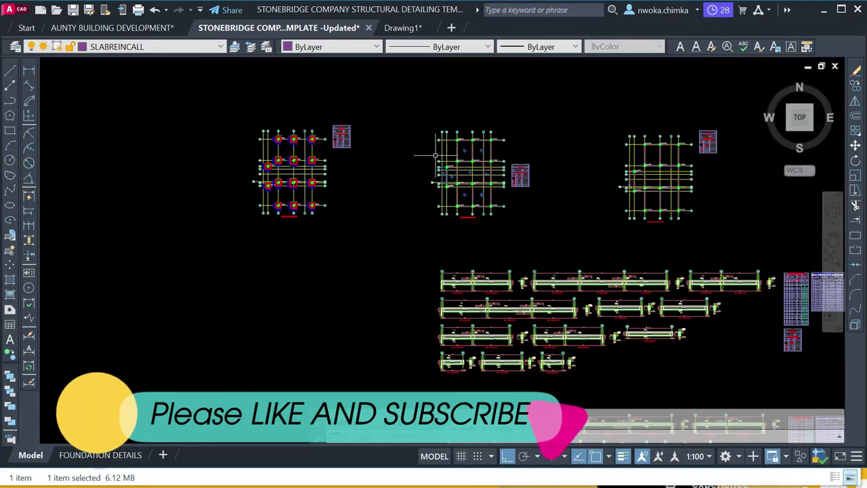
scroll(277, 126, "up", 3)
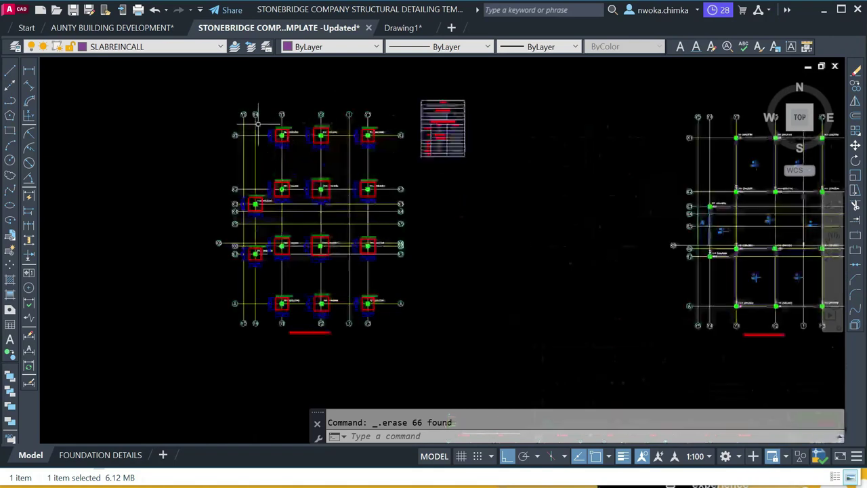
middle_click_drag(389, 107, 315, 129)
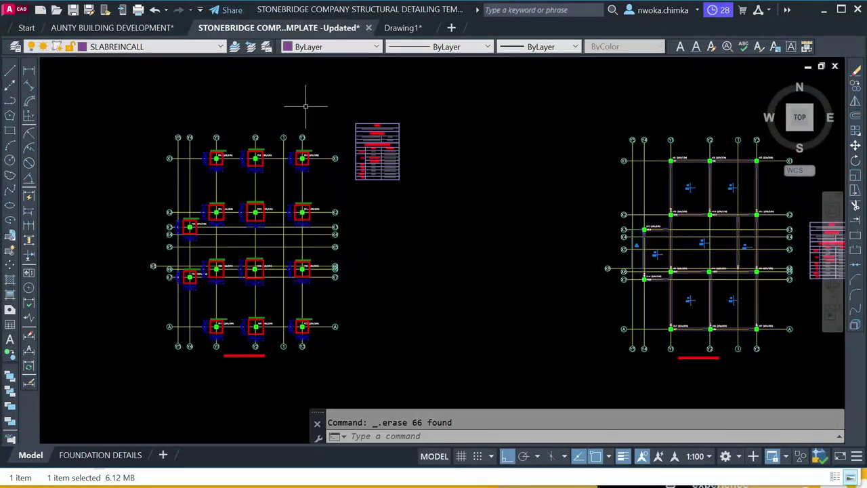
- Review the overall arrangement of the plans, beam elevations, footing details and column details in the template drawing
scroll(311, 145, "down", 5)
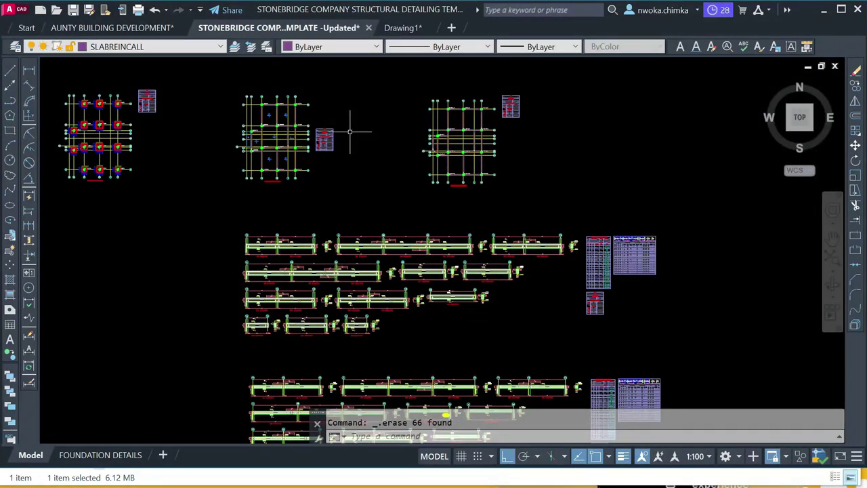
scroll(350, 134, "down", 6)
scroll(560, 172, "up", 6)
scroll(397, 132, "down", 4)
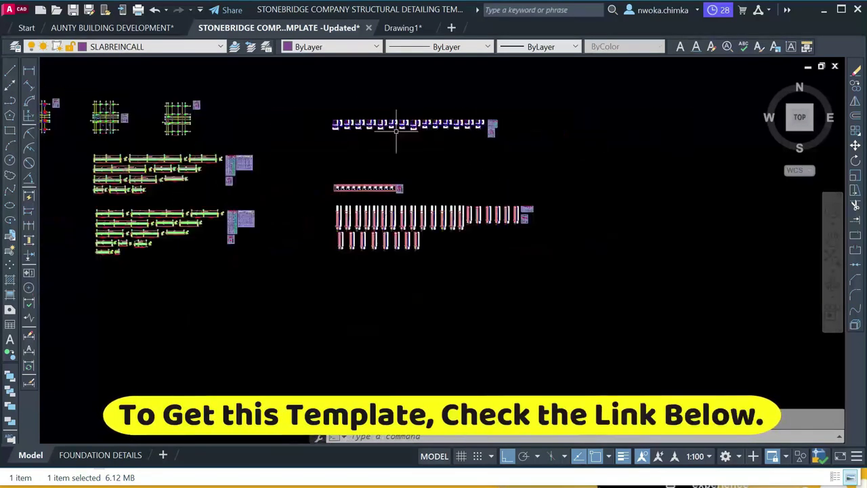
middle_click_drag(134, 173, 332, 175)
scroll(358, 189, "up", 4)
scroll(334, 160, "down", 4)
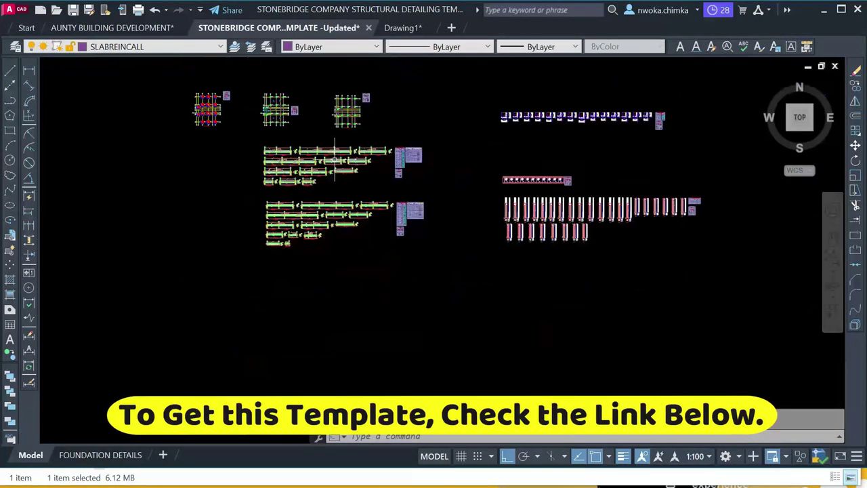
scroll(334, 160, "down", 2)
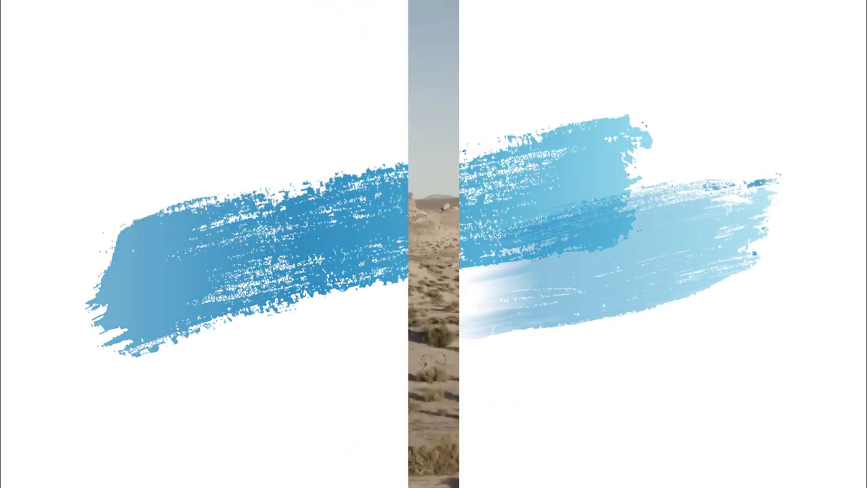